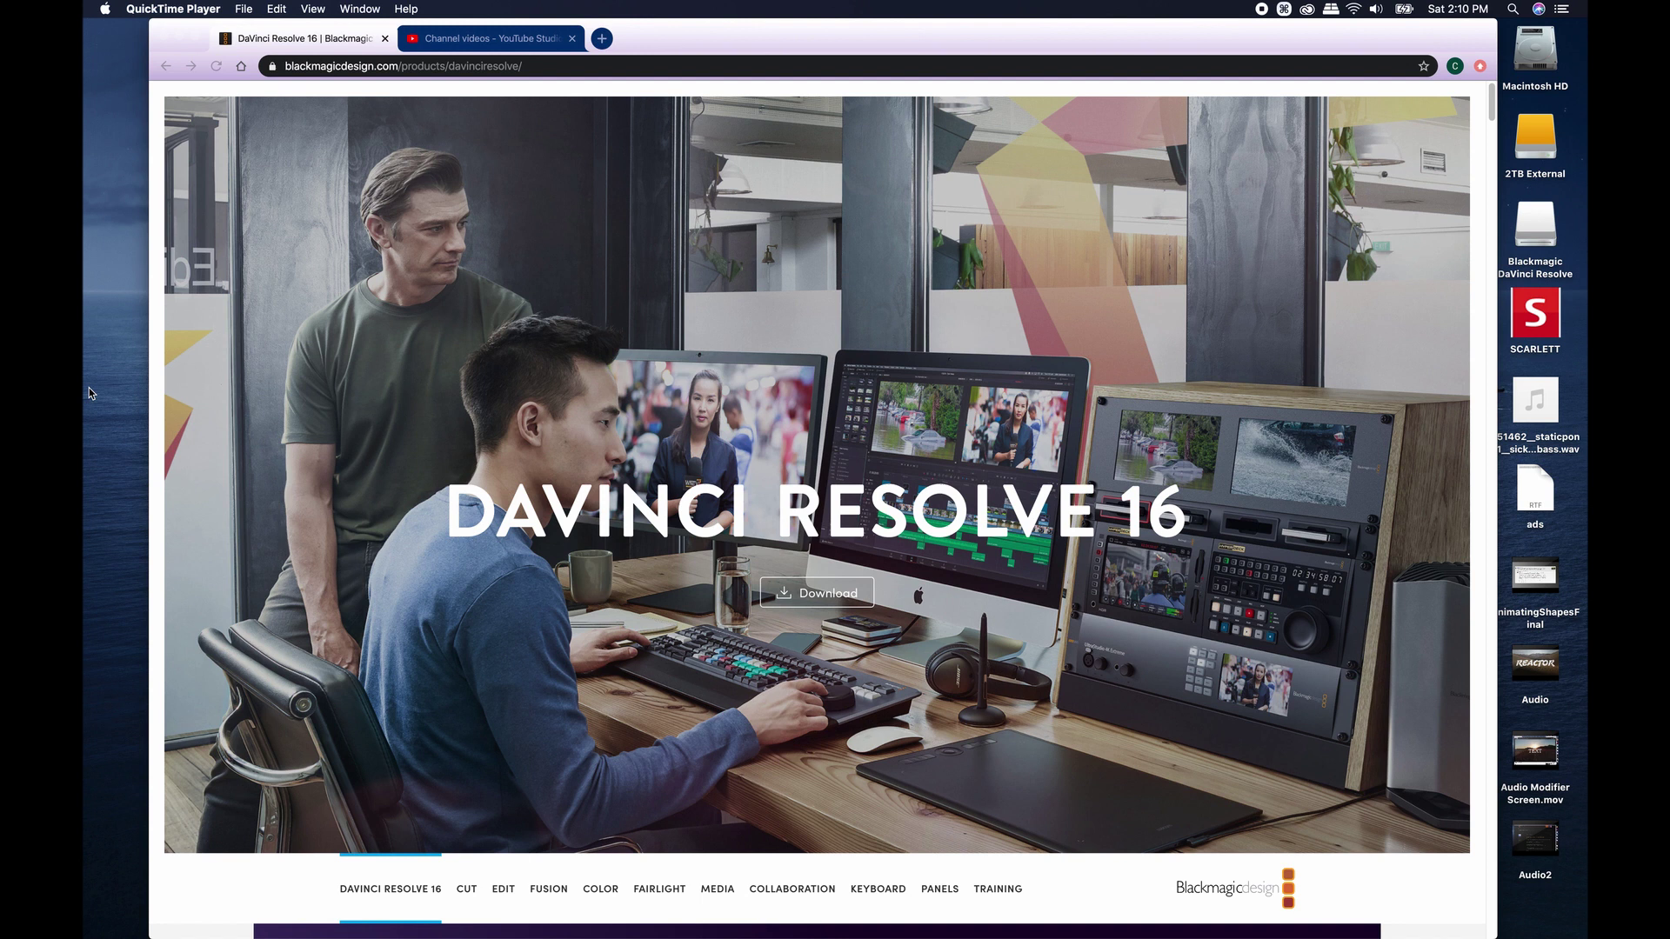
Nudge the Chrome window showing the Resolve product page slightly to the right
mouse_move(85, 389)
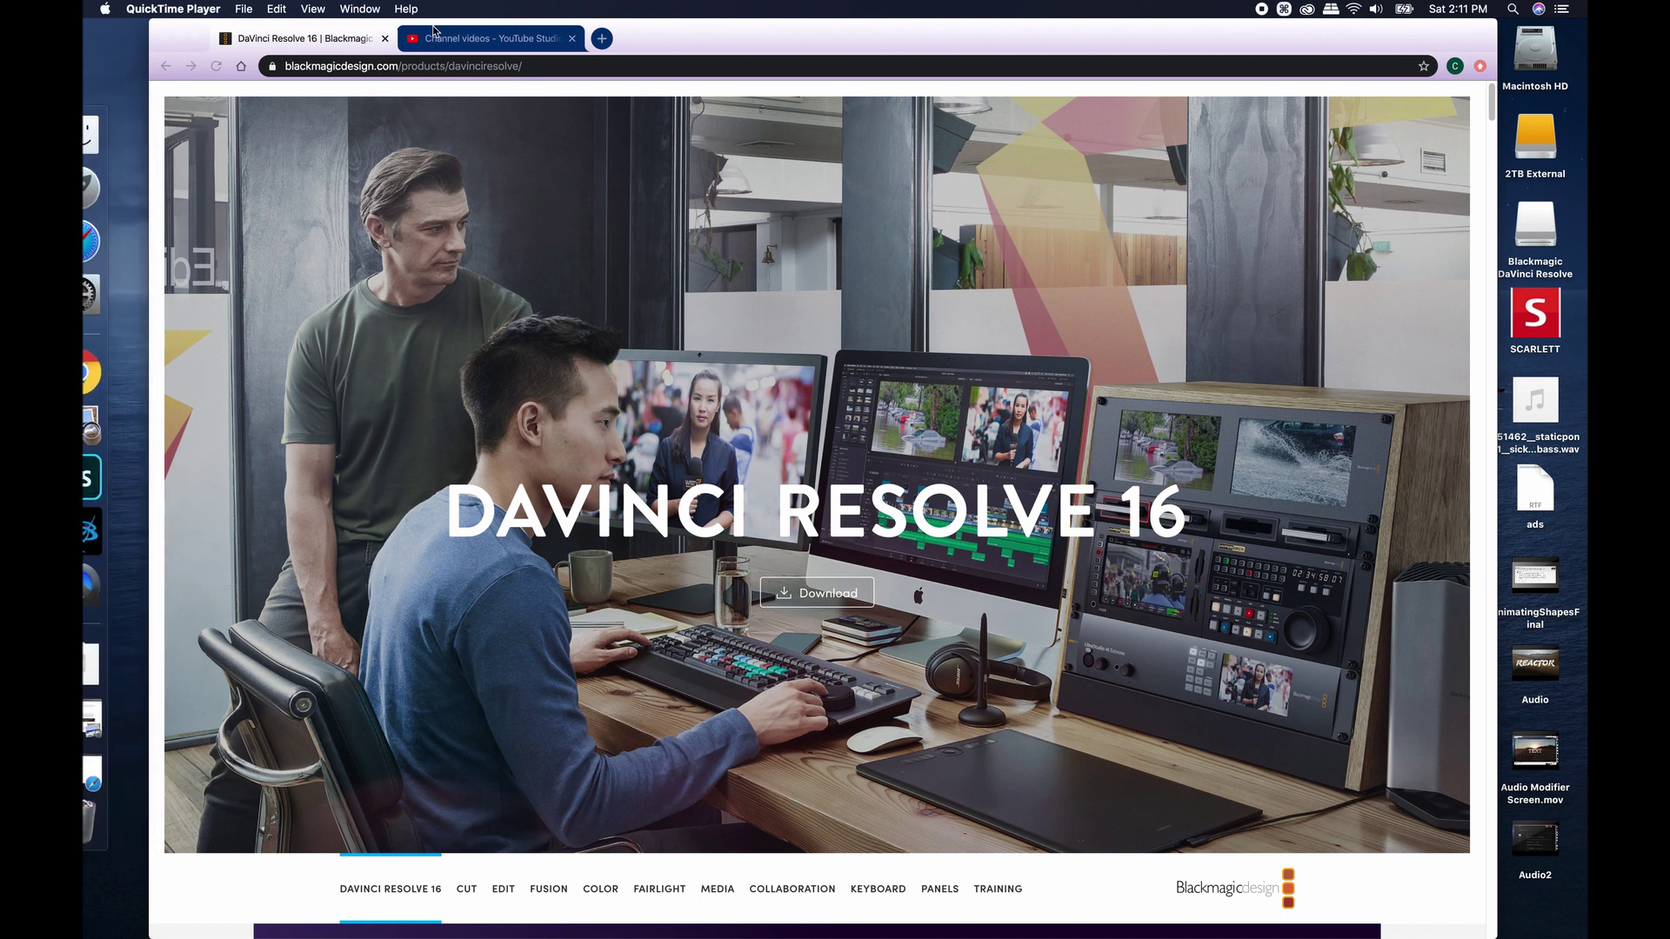
drag(729, 40, 781, 27)
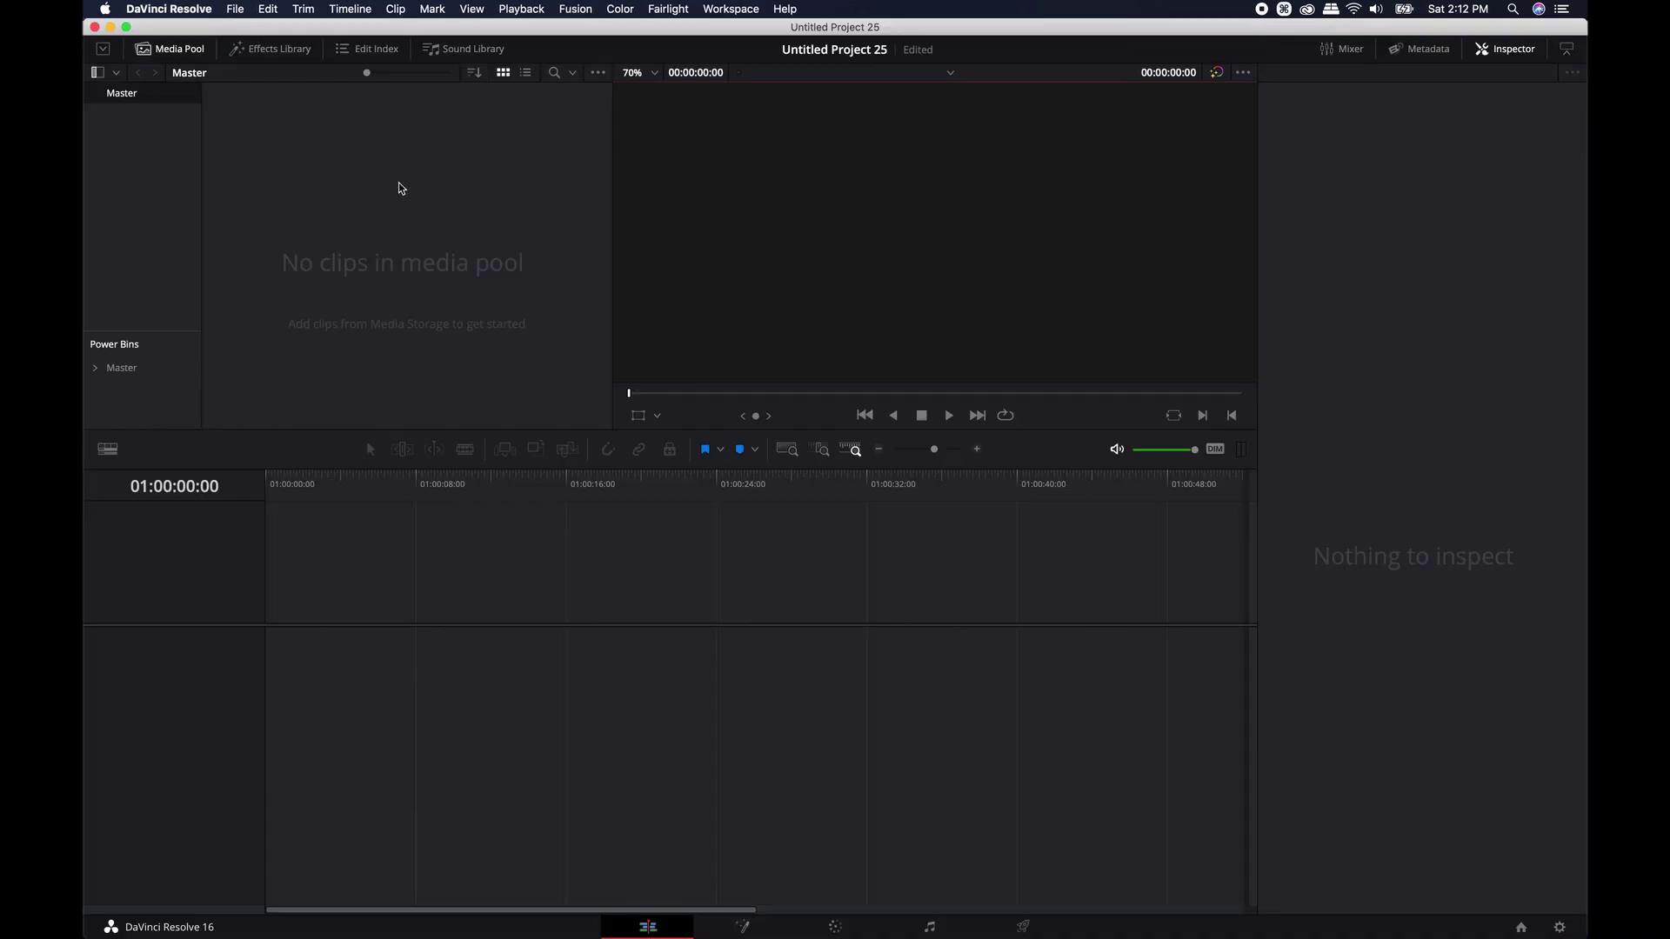
click(163, 12)
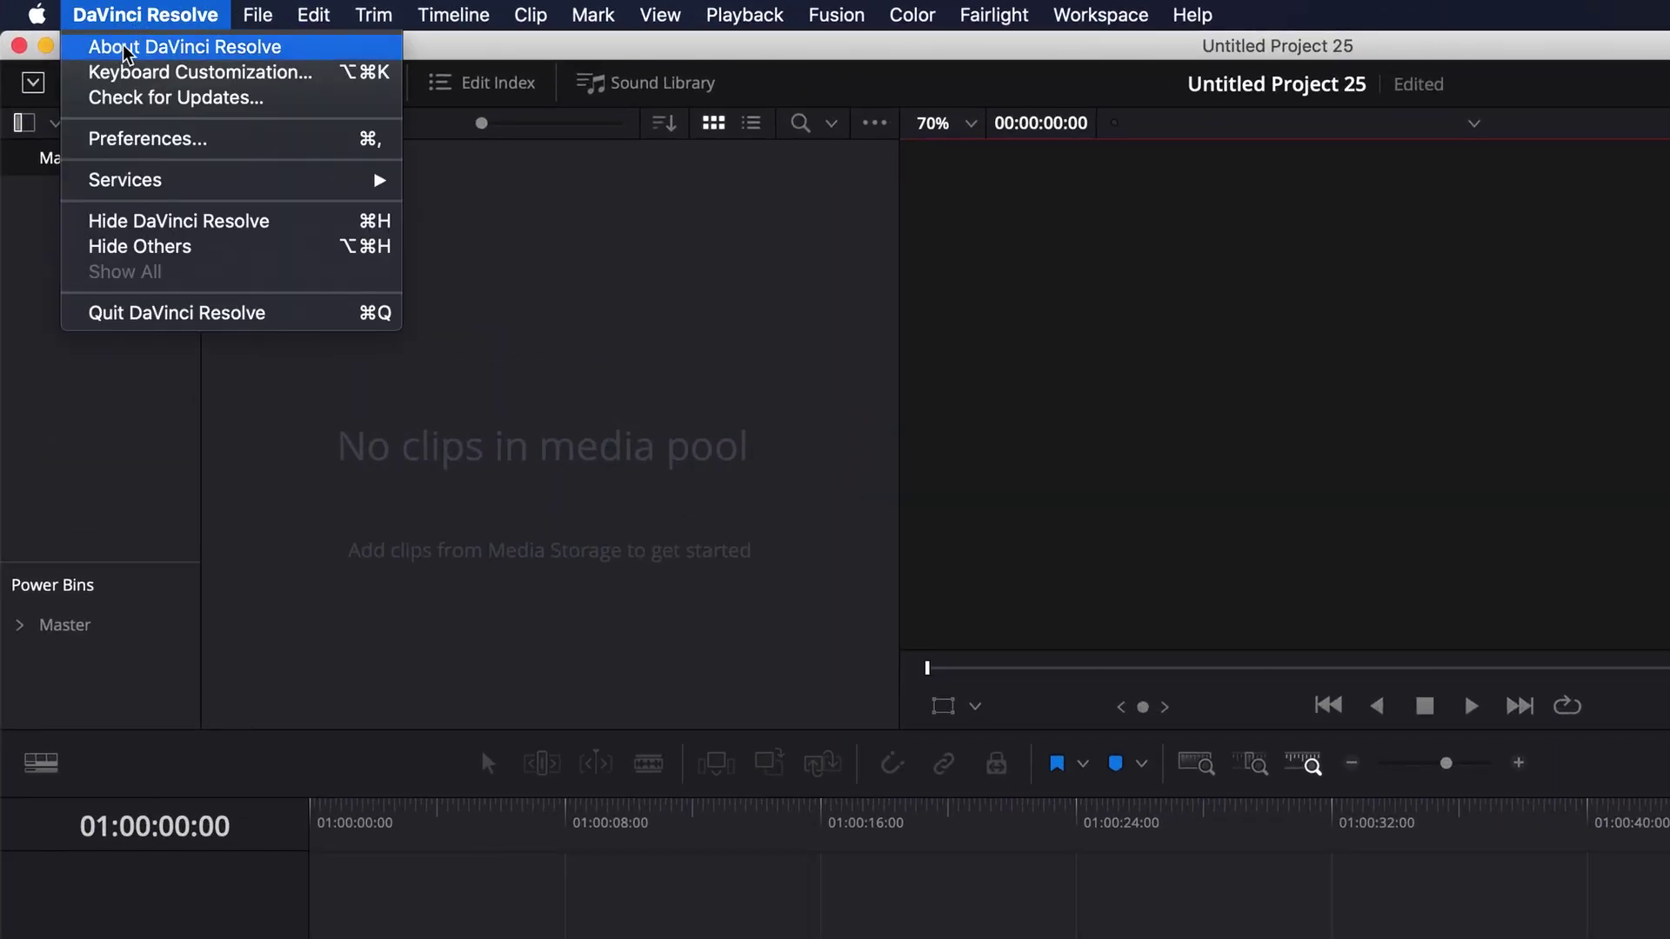
click(126, 52)
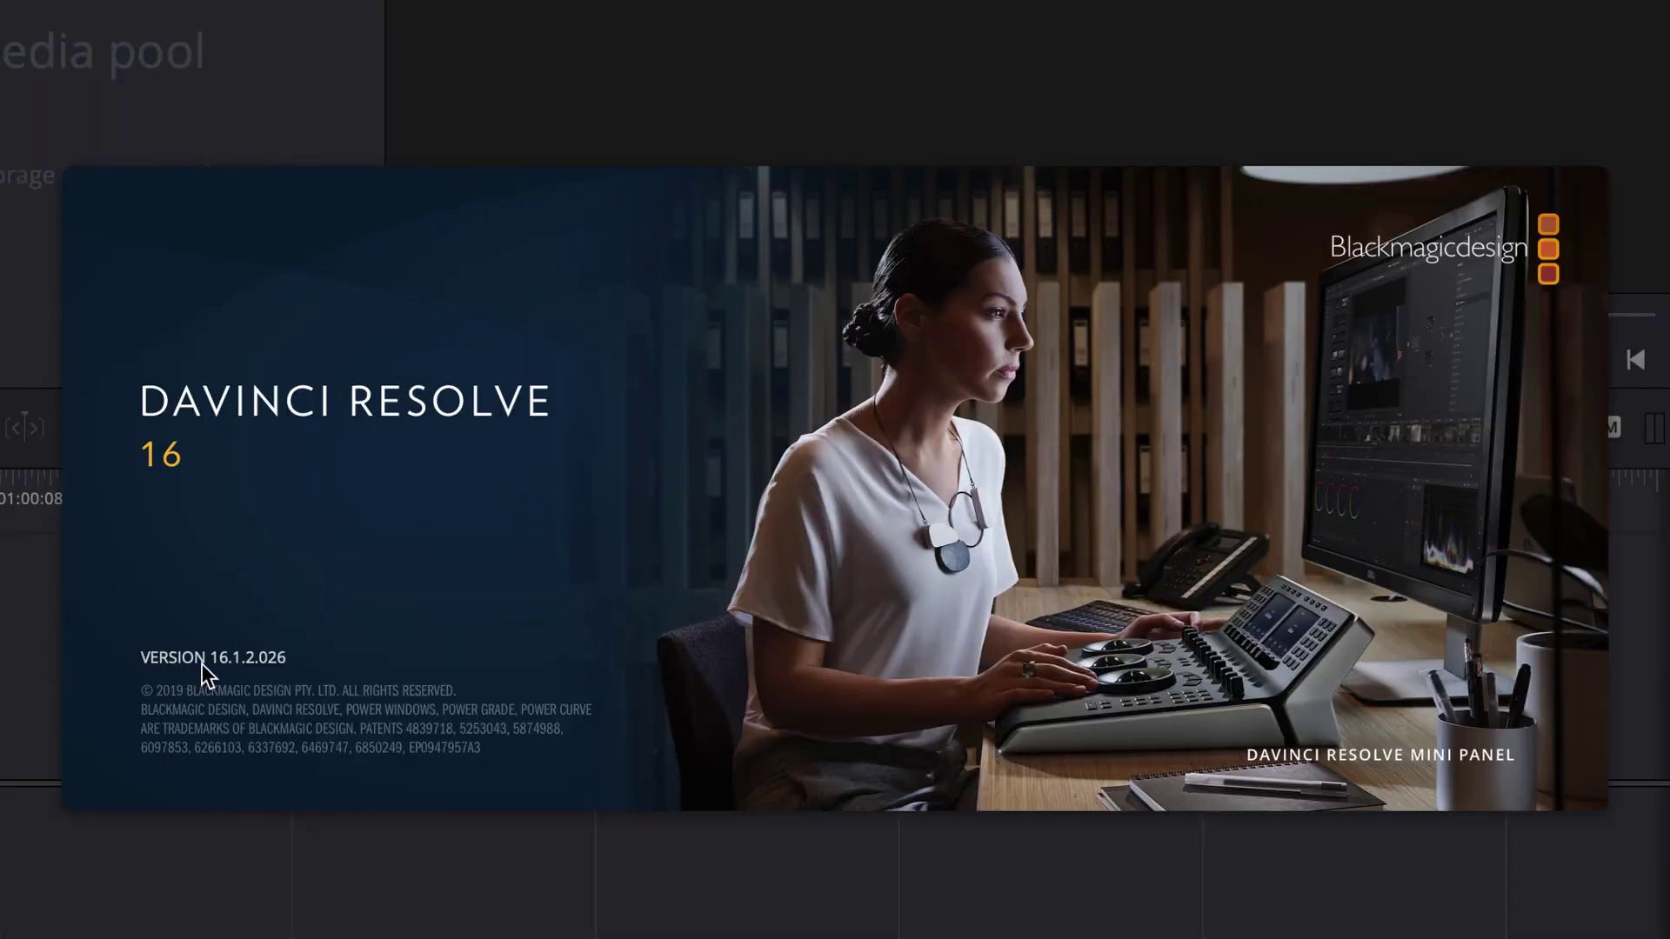
click(254, 668)
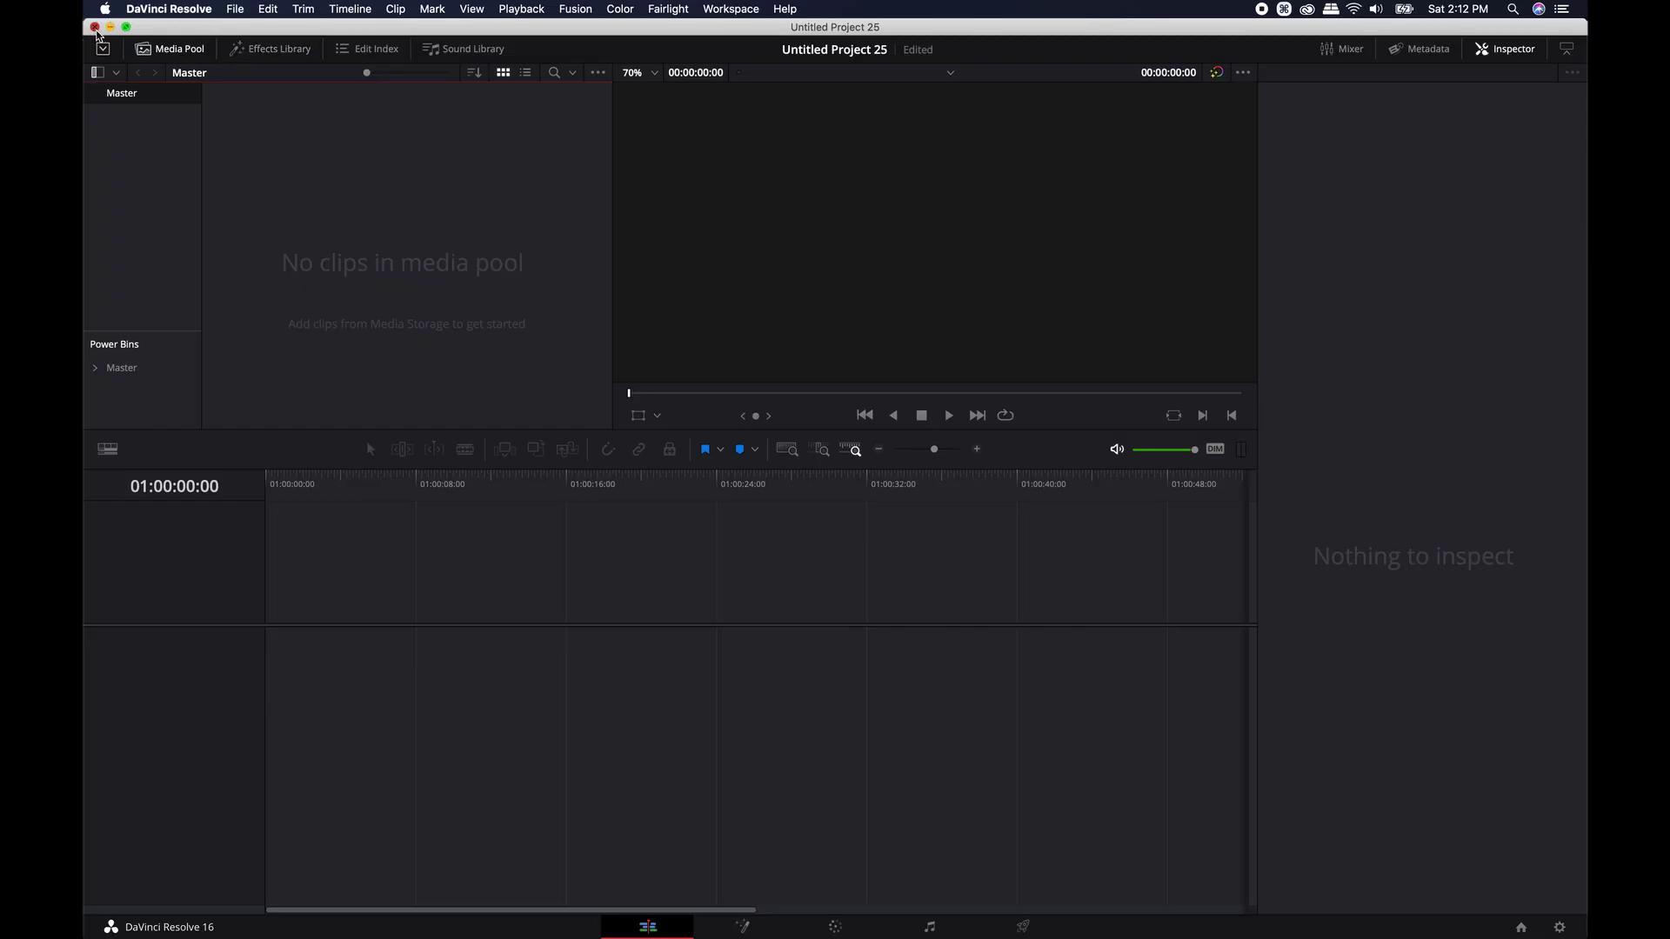
Quit Resolve, saving the project, and open the Resolve 16 download choices on Blackmagic's page
click(95, 27)
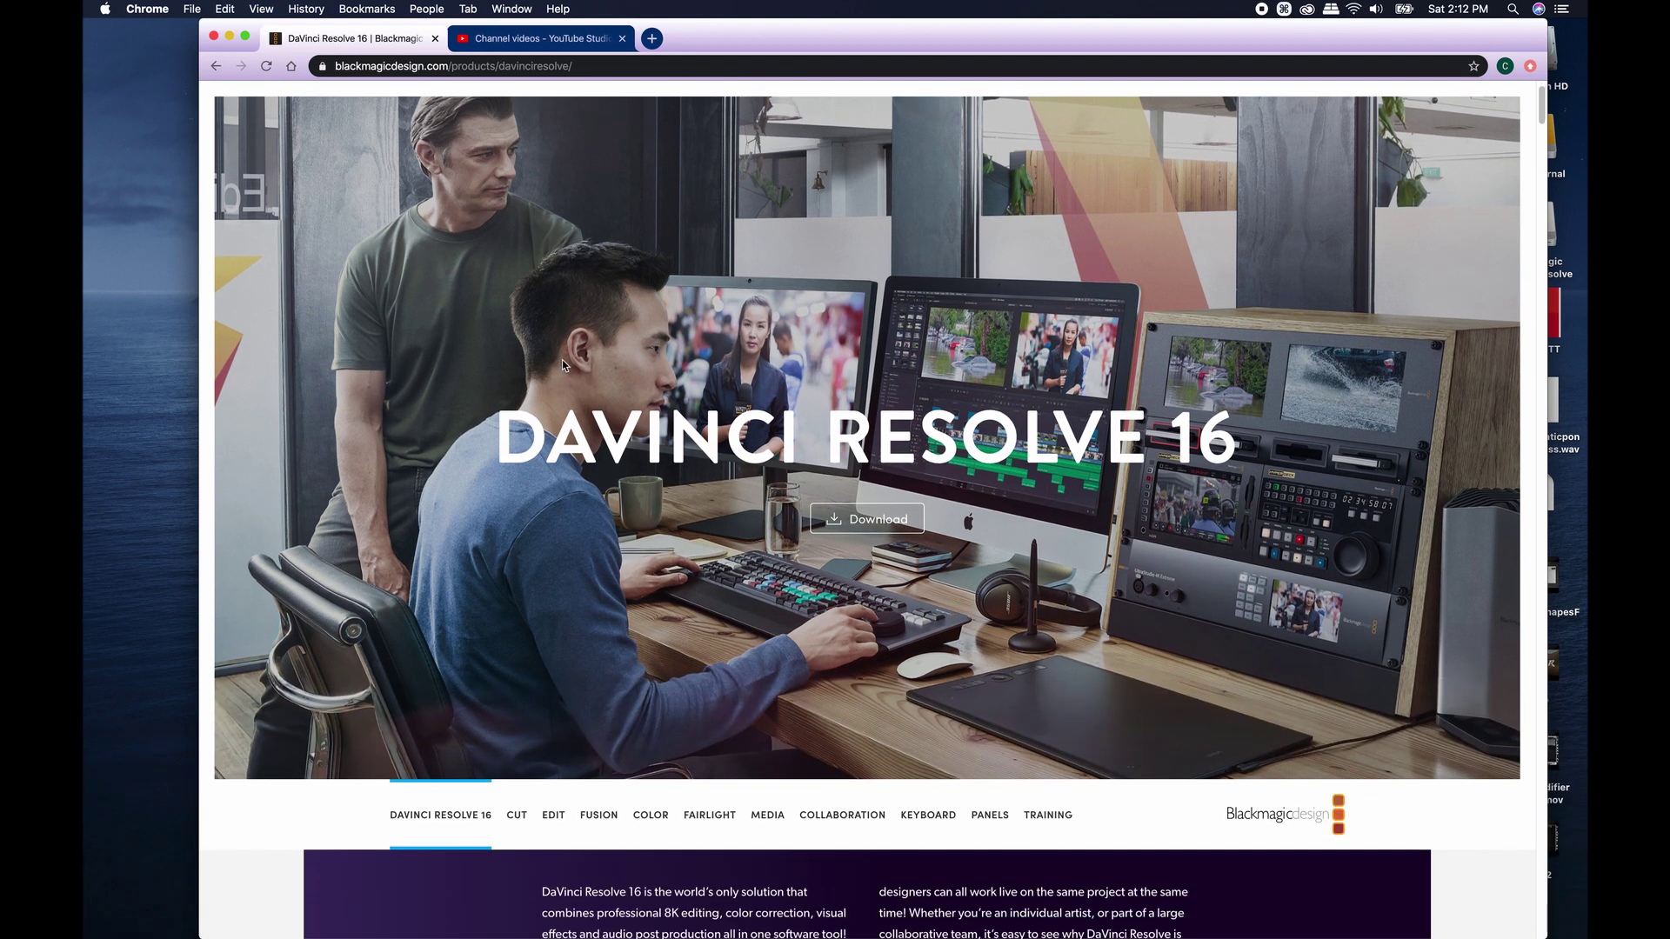
scroll(562, 359, down, 2)
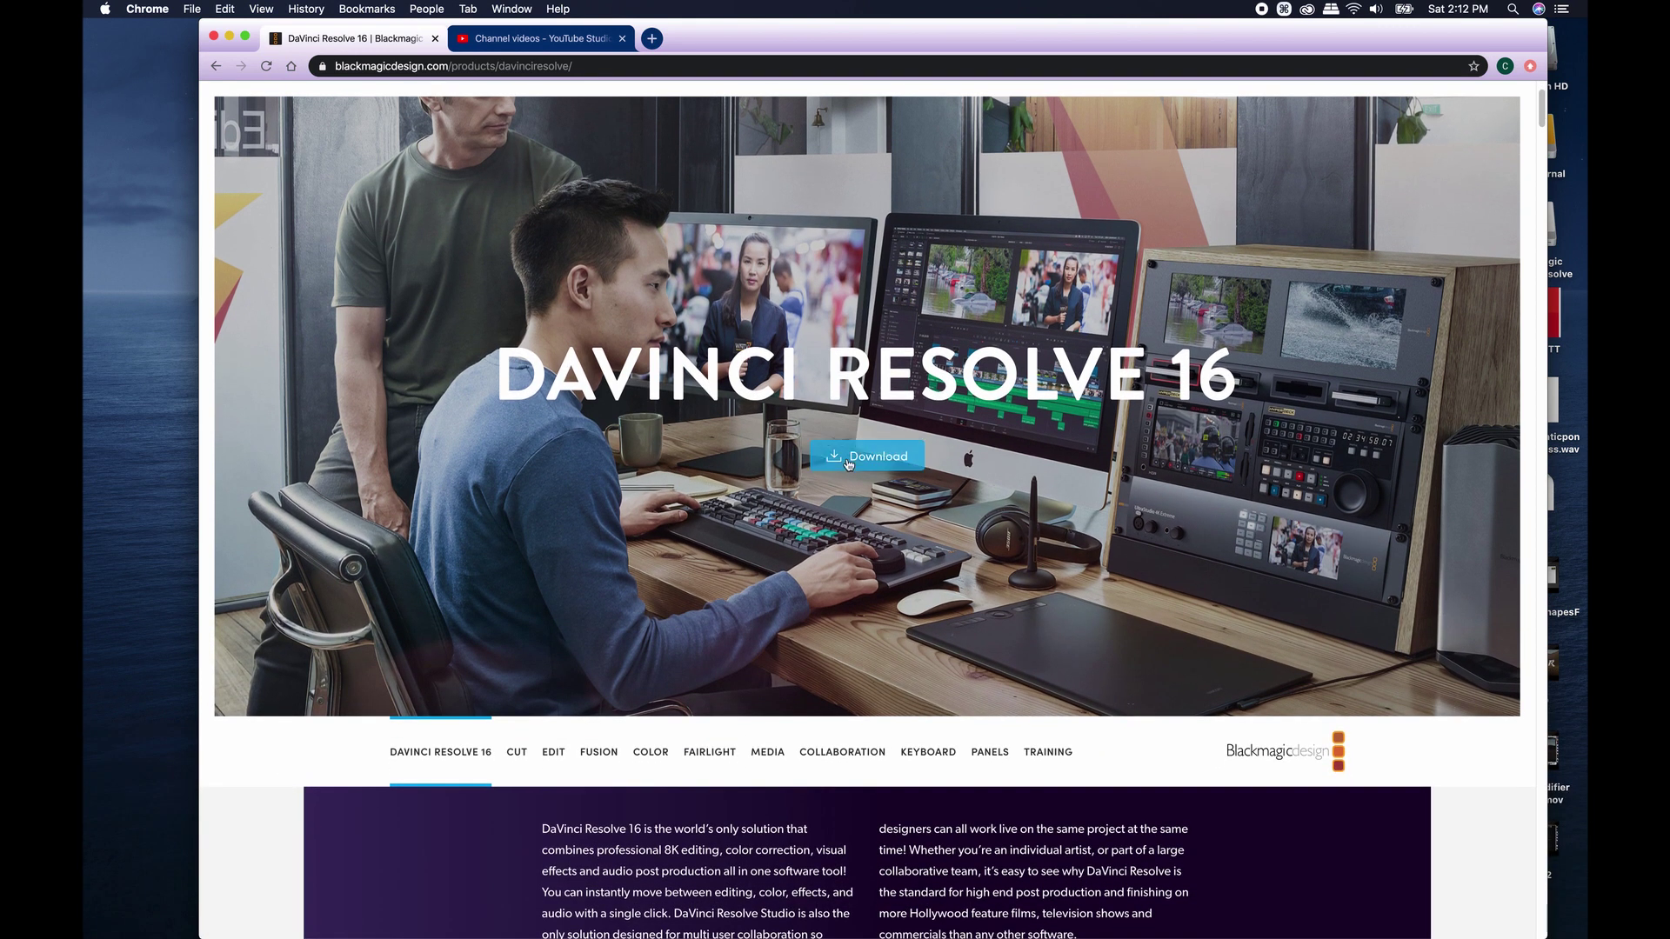
click(847, 462)
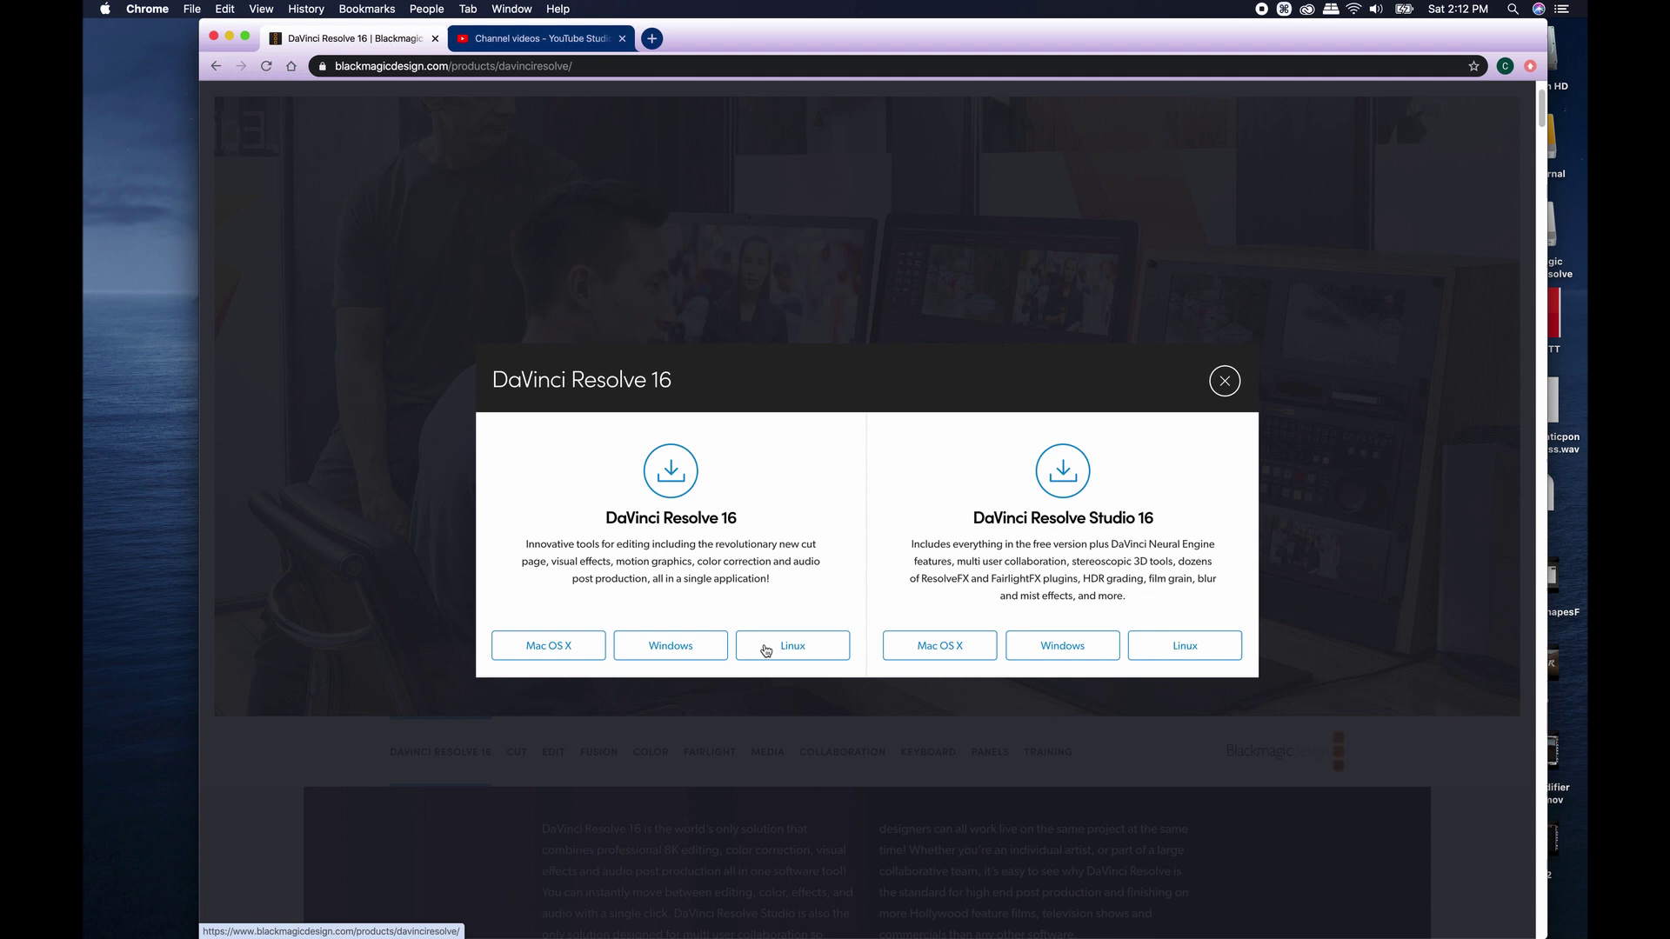
Download DaVinci_Resolve_16.2_Mac.zip for the free Mac version and minimise Chrome
click(558, 644)
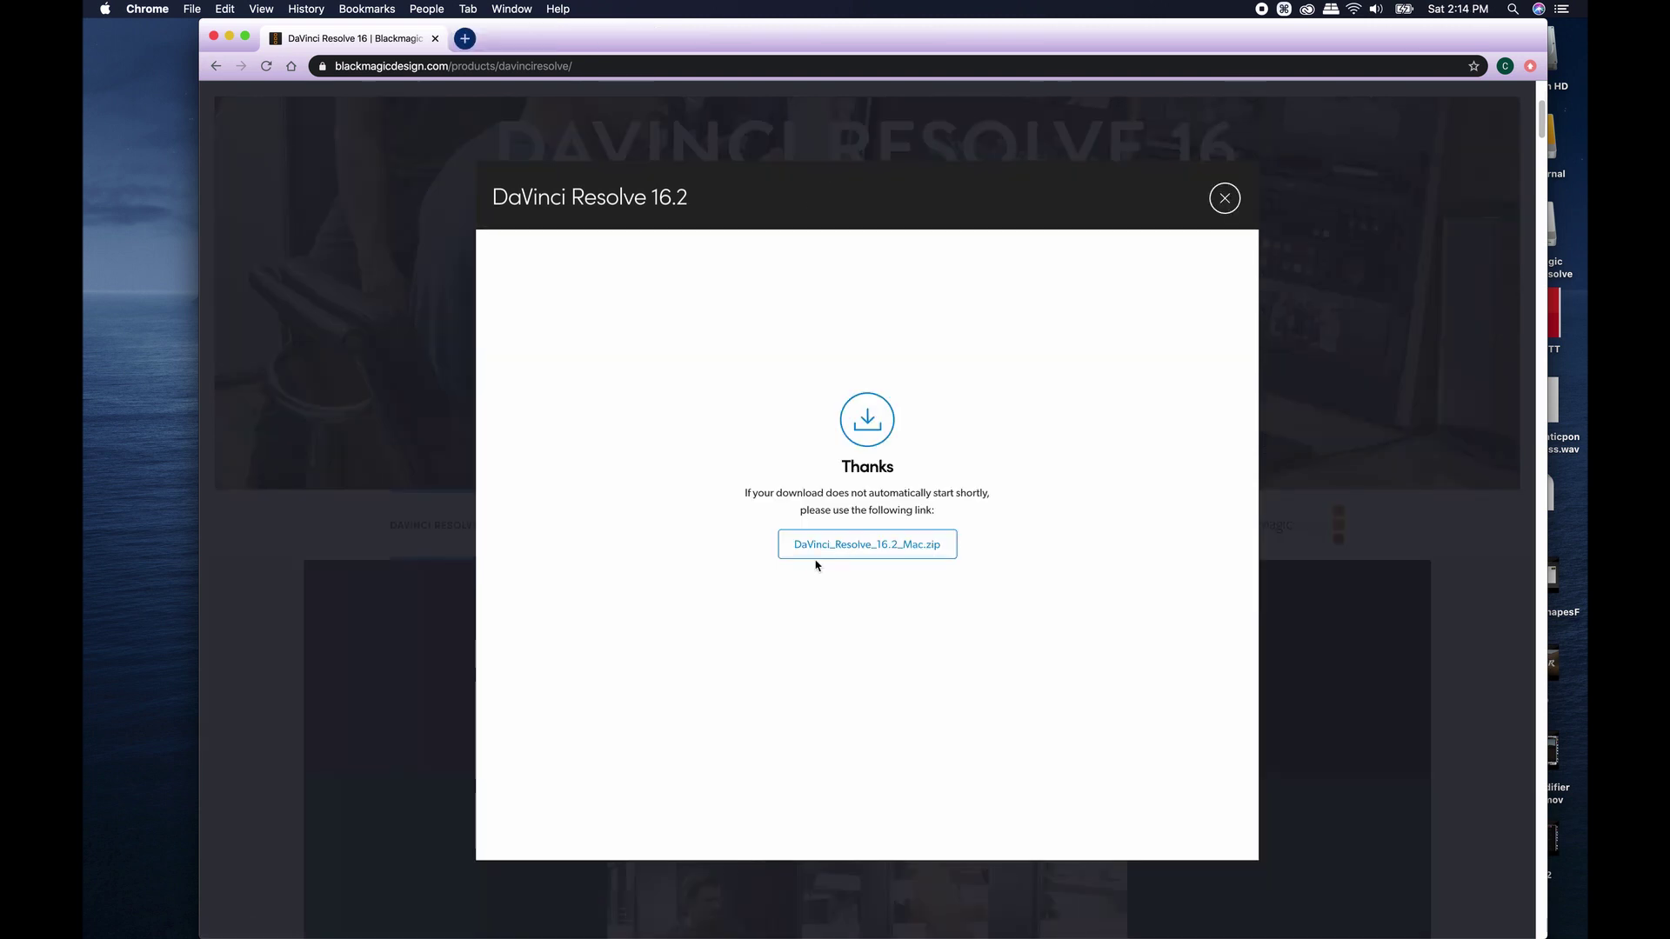
click(873, 554)
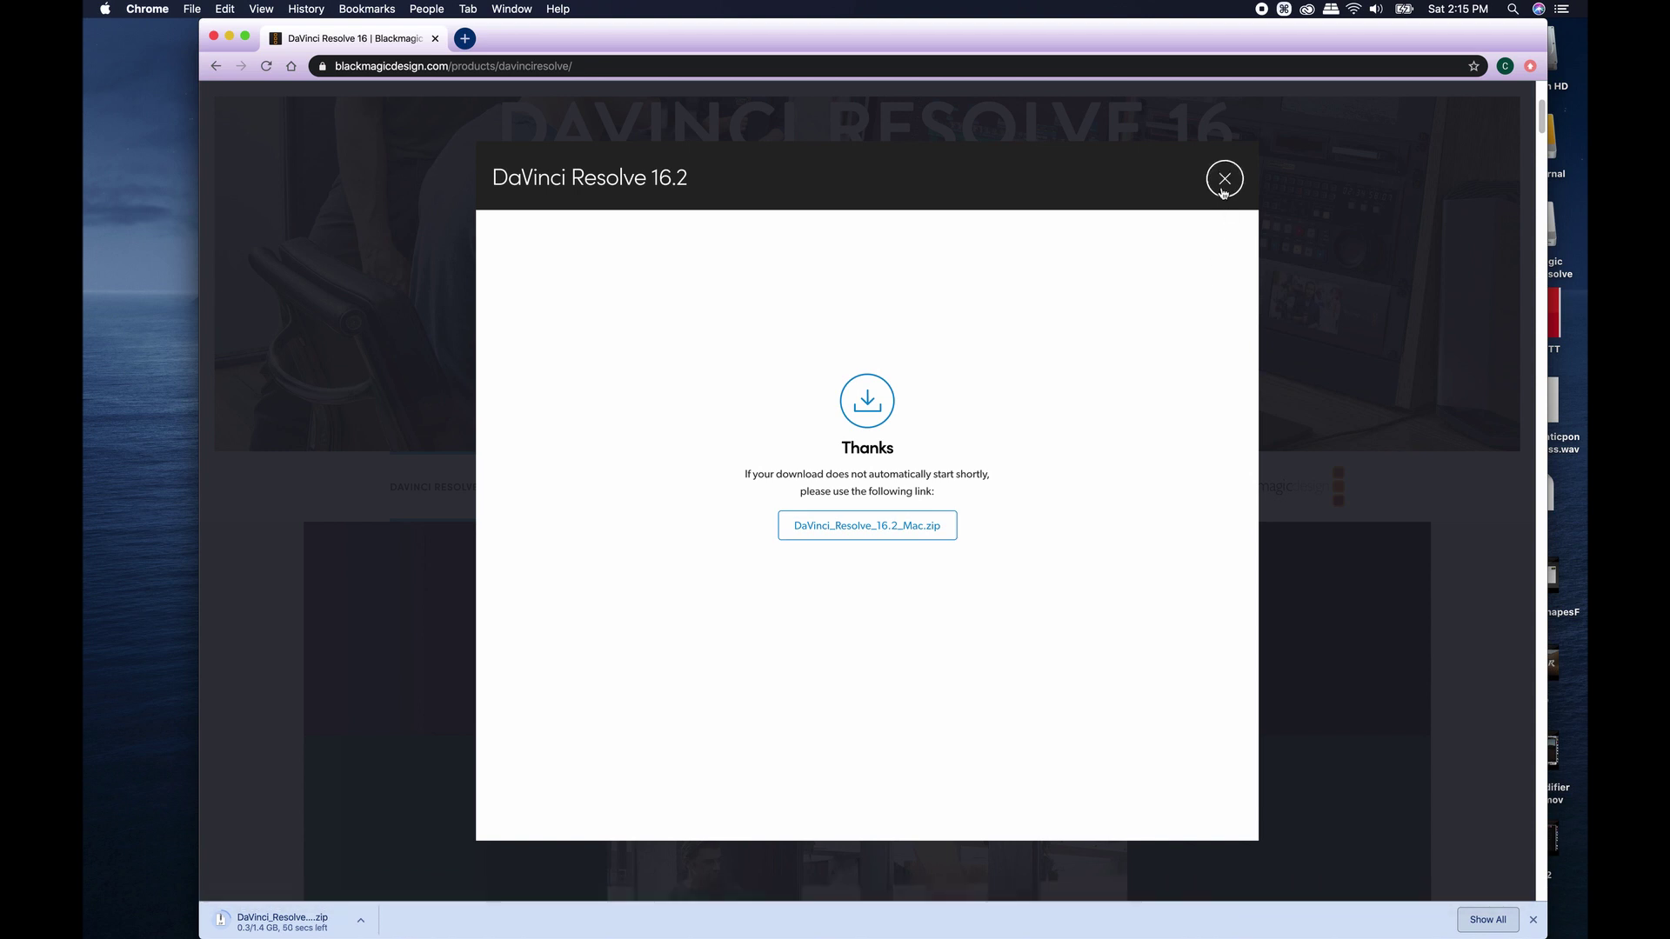
key(super+m)
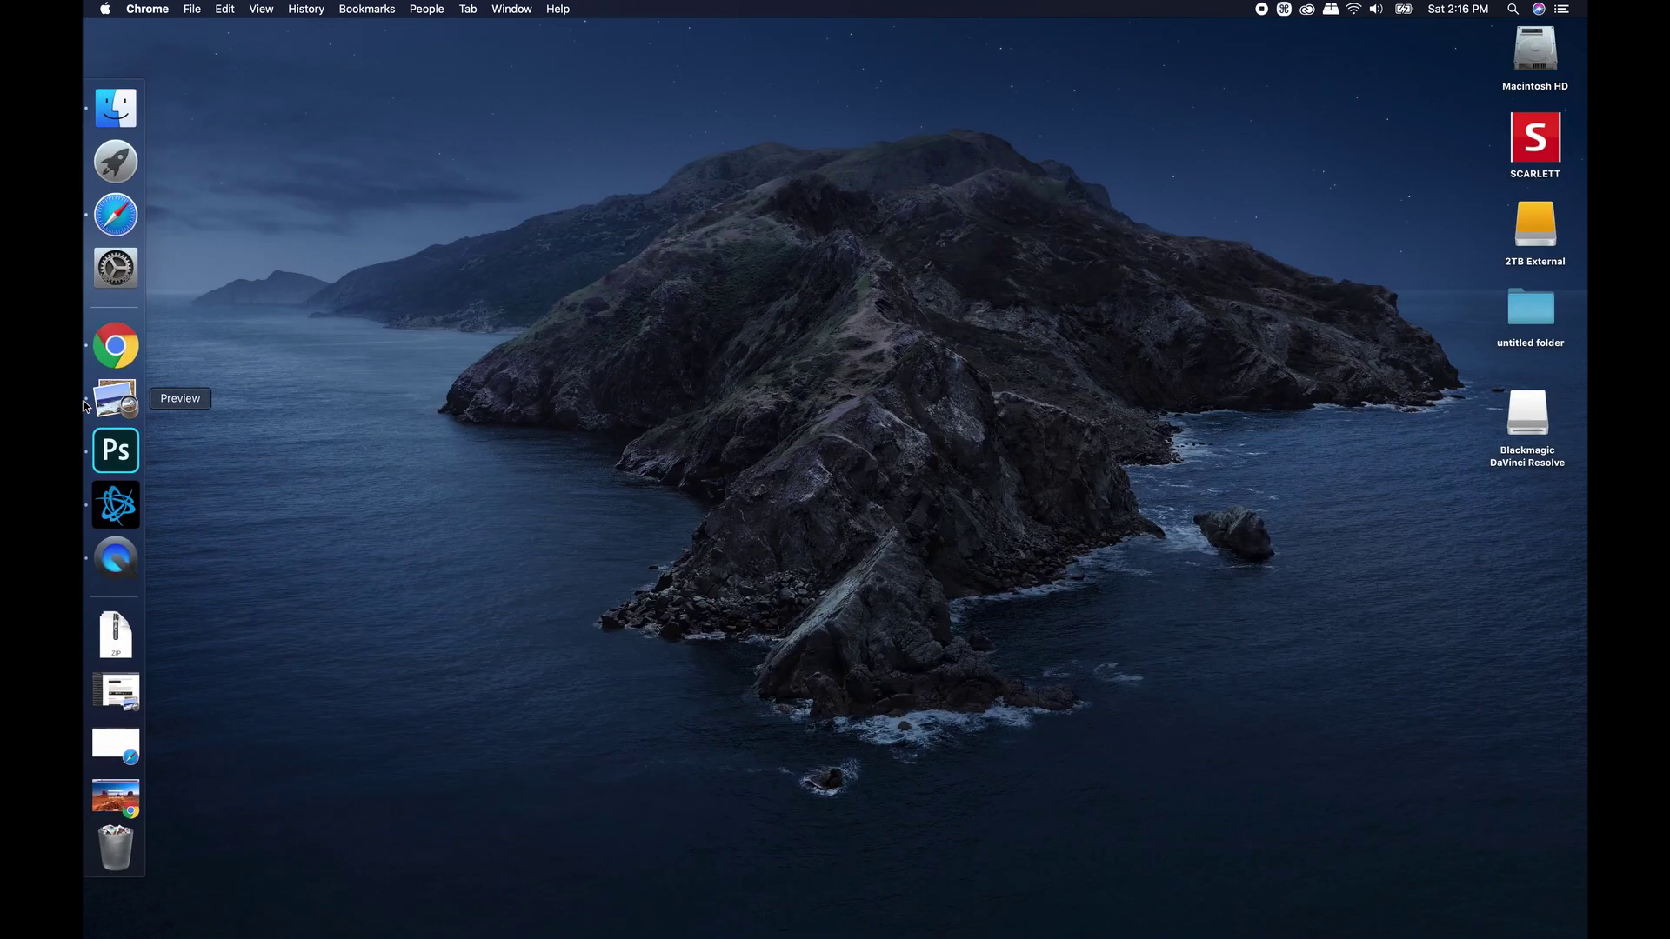
Expand DaVinci_Resolve_16.2_Mac.zip from Downloads and mount DaVinci_Resolve_16.2_Mac.dmg
click(117, 648)
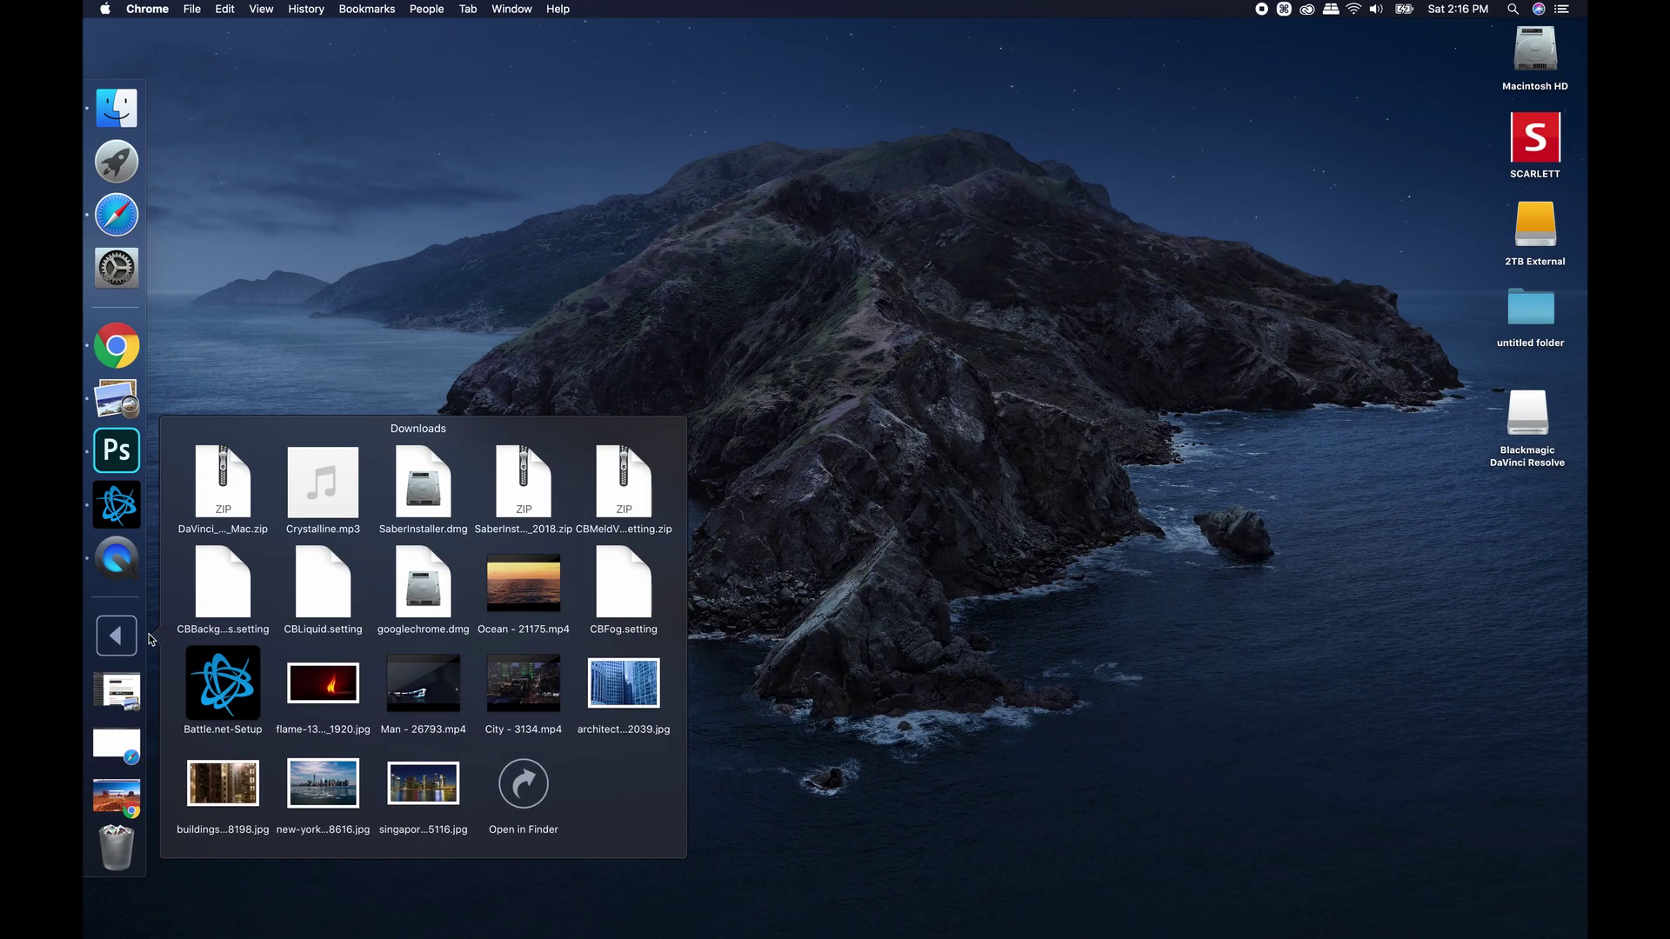
click(229, 508)
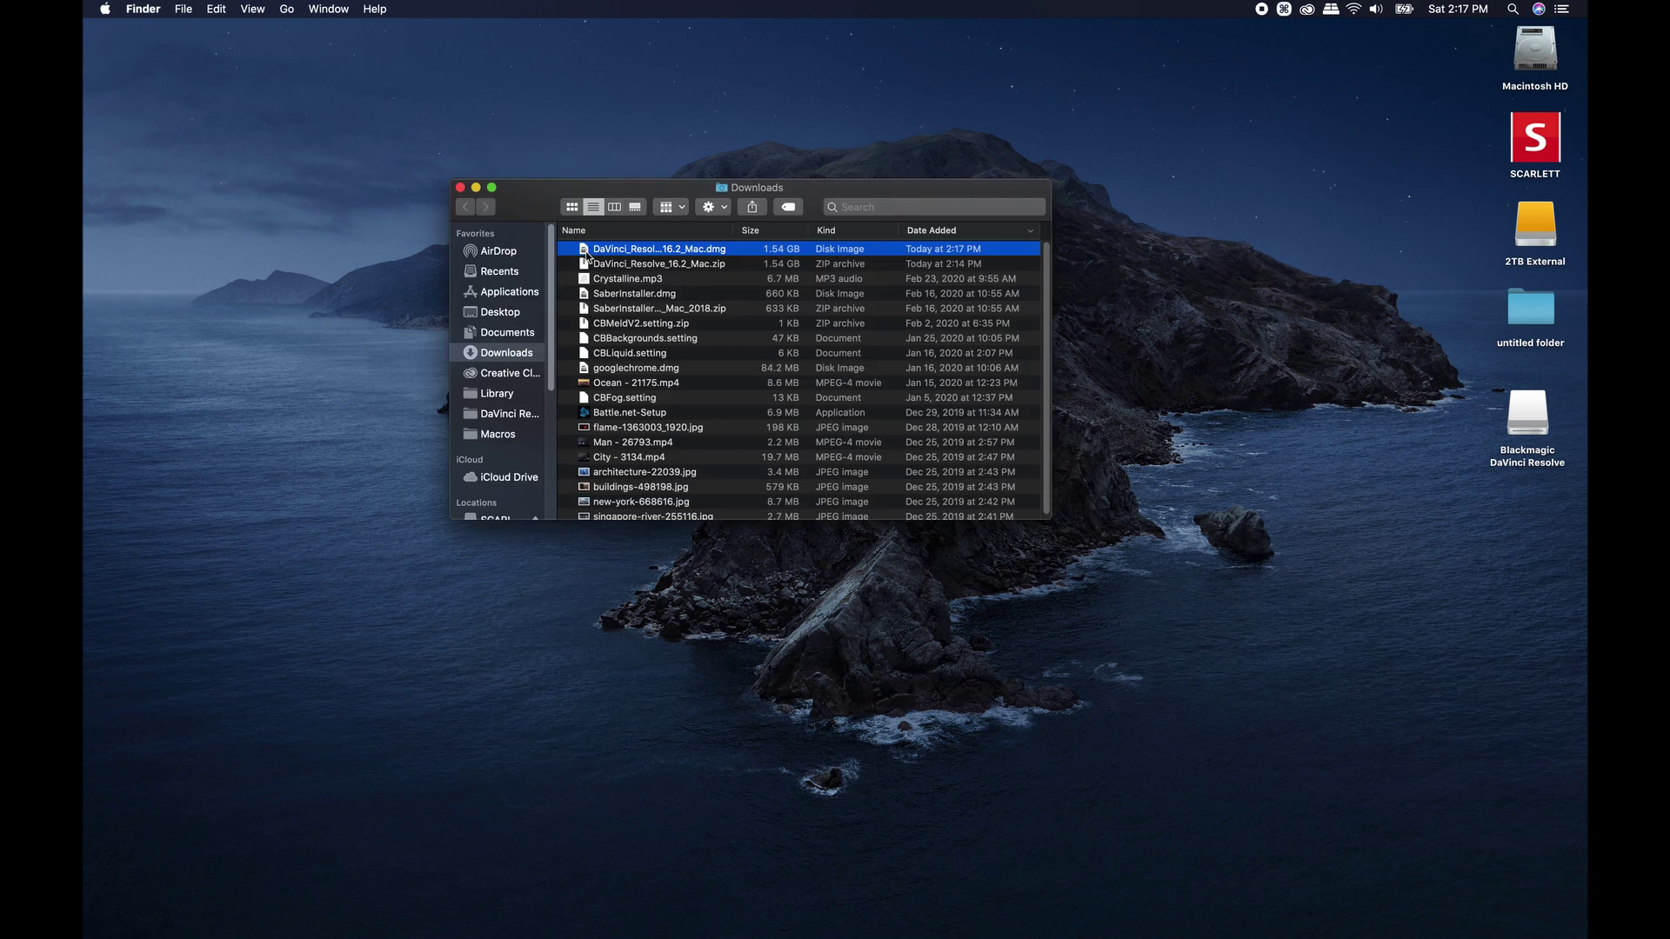
double_click(587, 251)
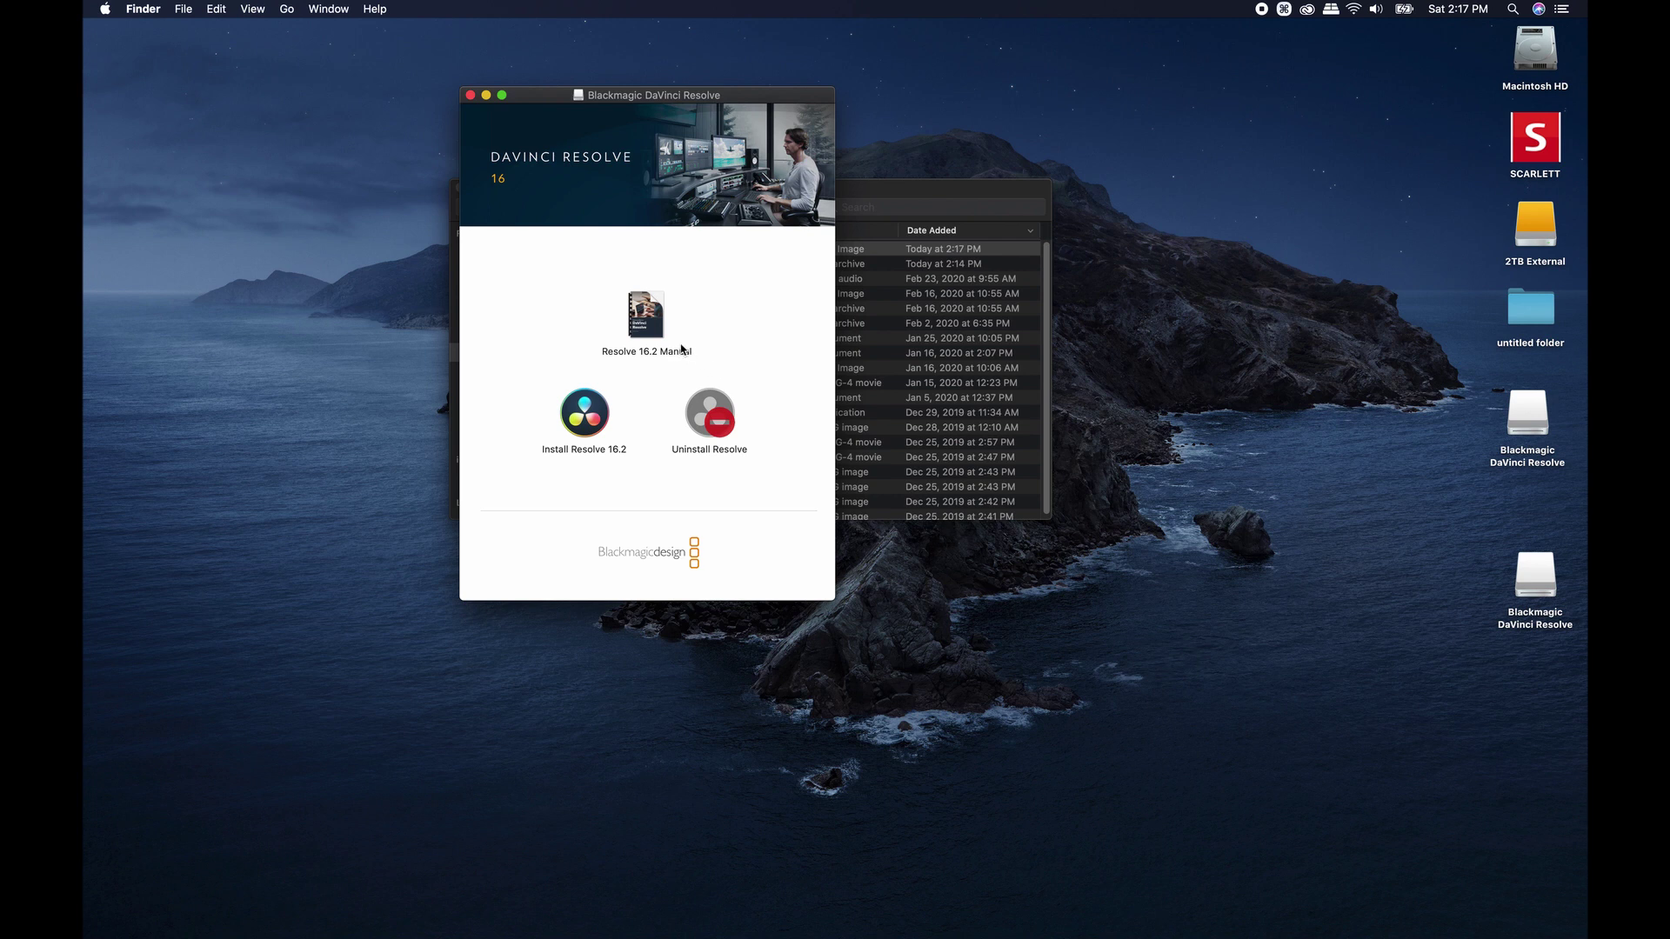
Copy Resolve 16.2 Manual from the installer volume to the desktop and open it in Preview
drag(646, 317, 648, 320)
drag(658, 320, 1390, 546)
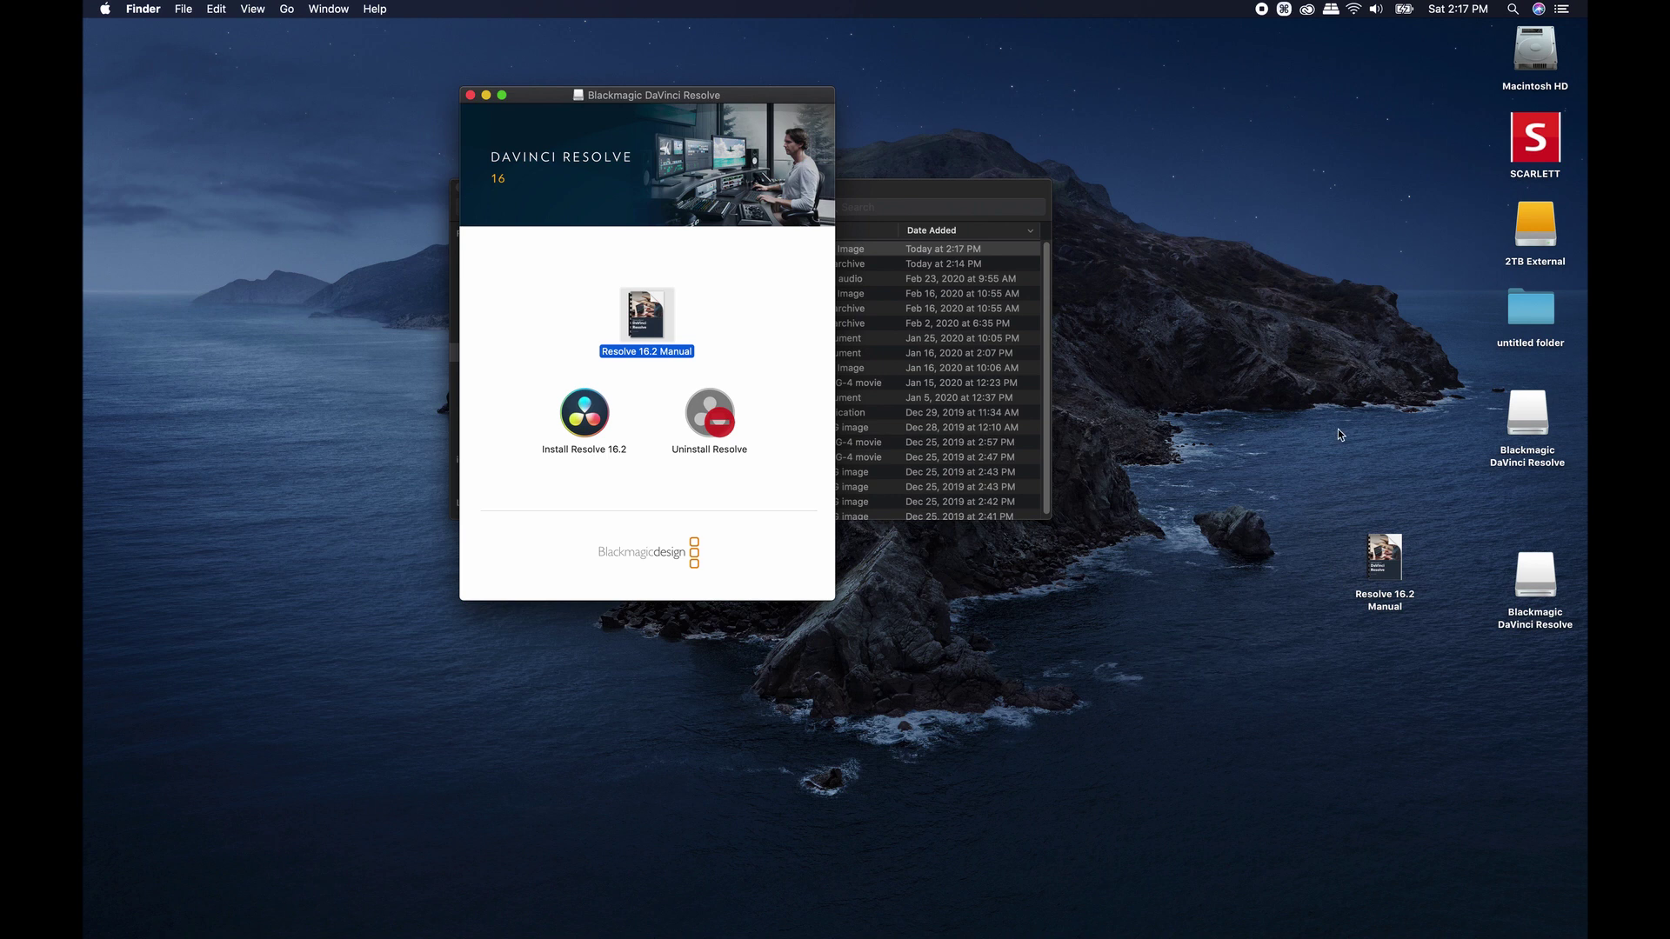
click(1395, 553)
double_click(1395, 553)
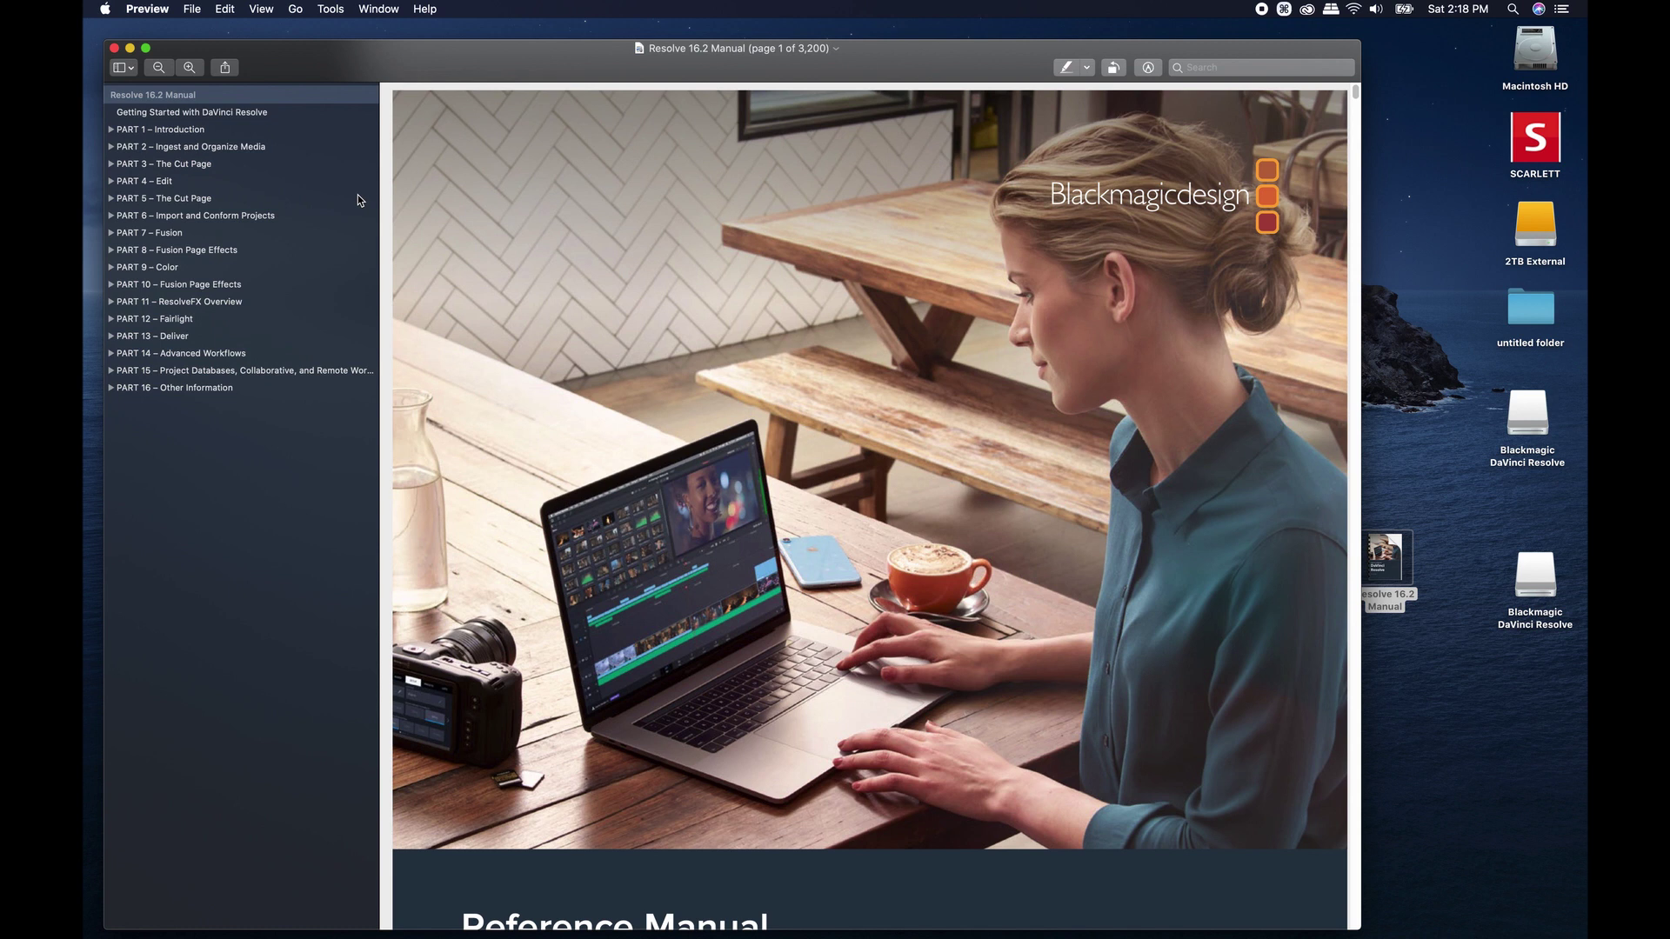
Search the Resolve 16.2 Manual for 'alpha channel'
click(1222, 67)
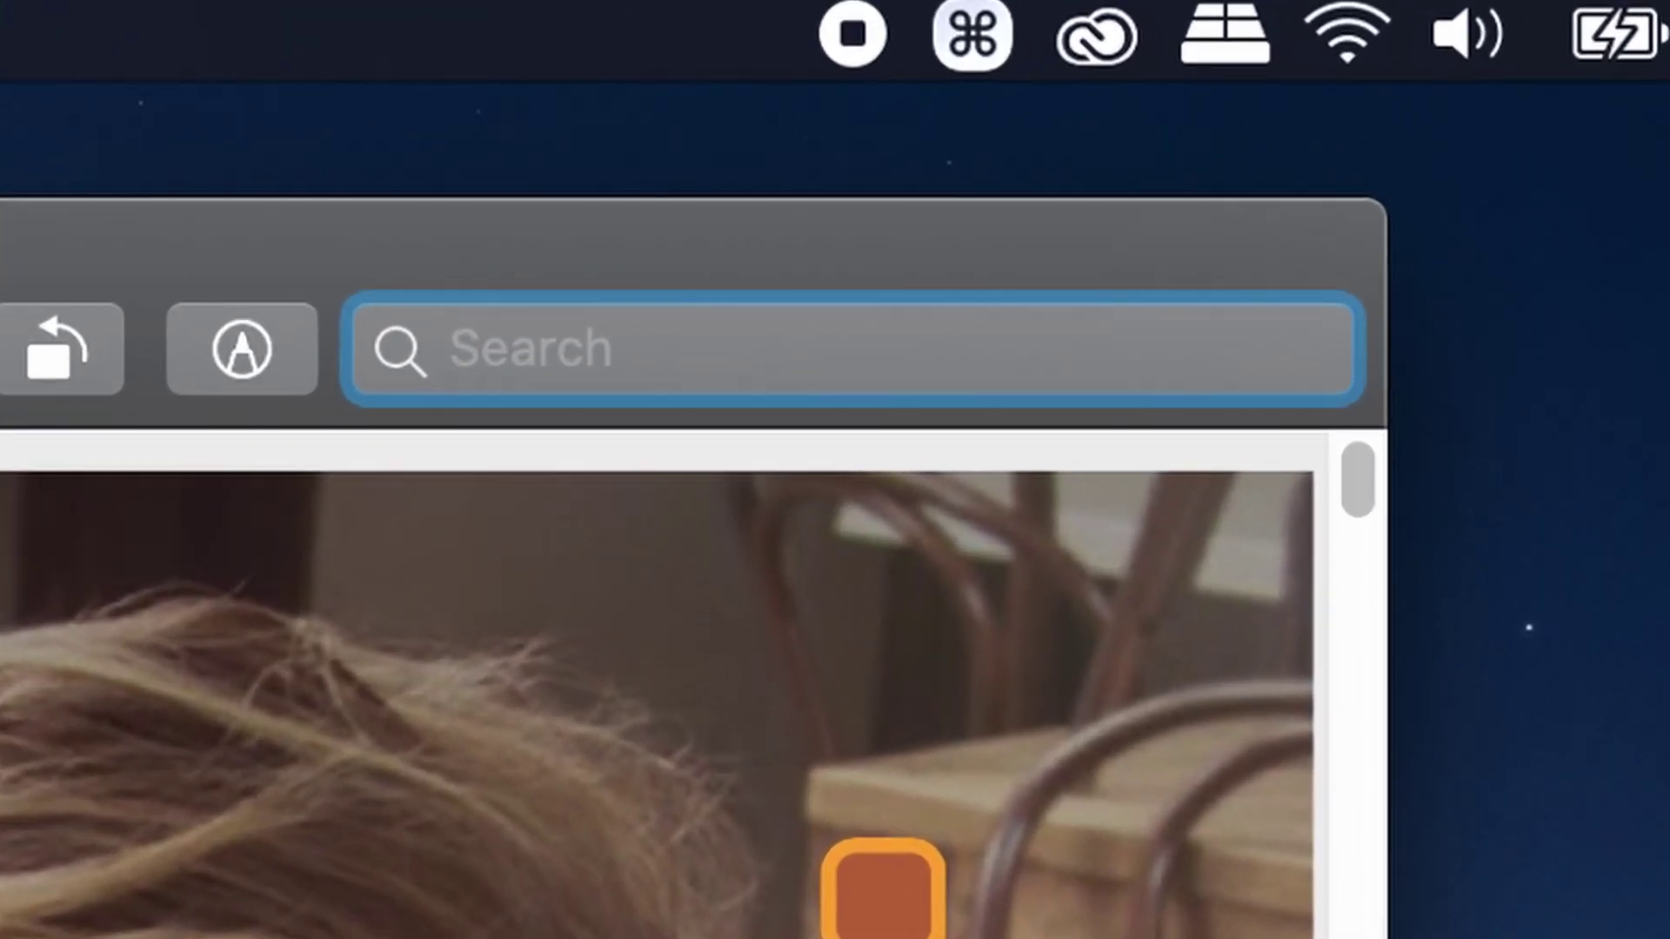
text(alpha chan)
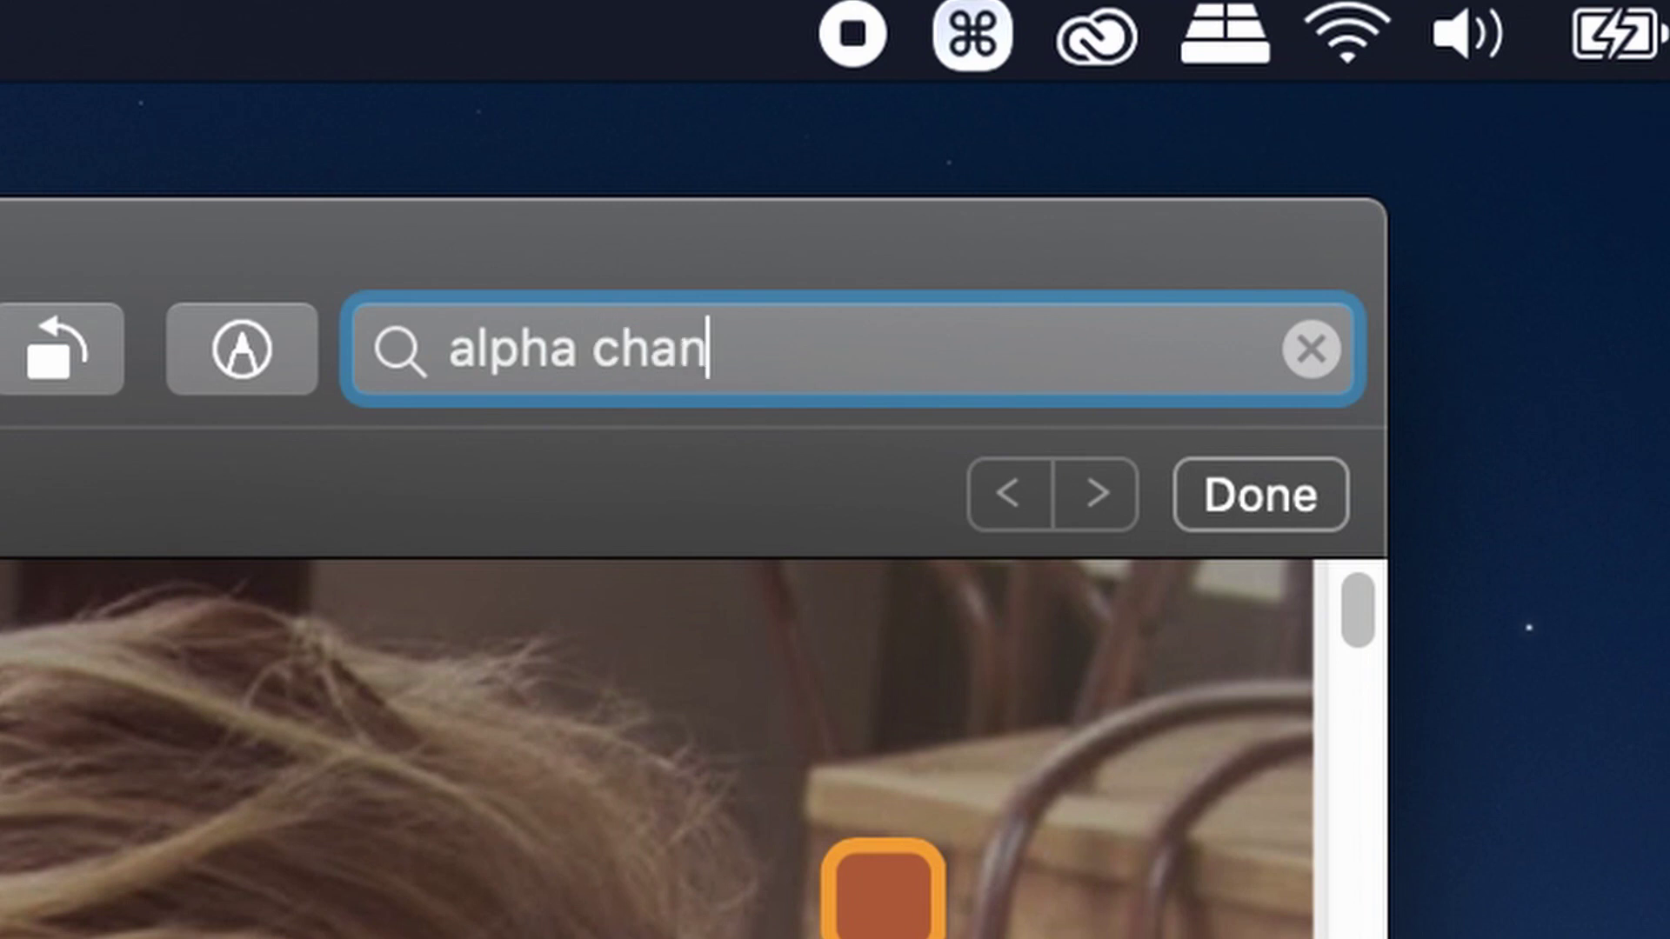
text(nel)
key(Return)
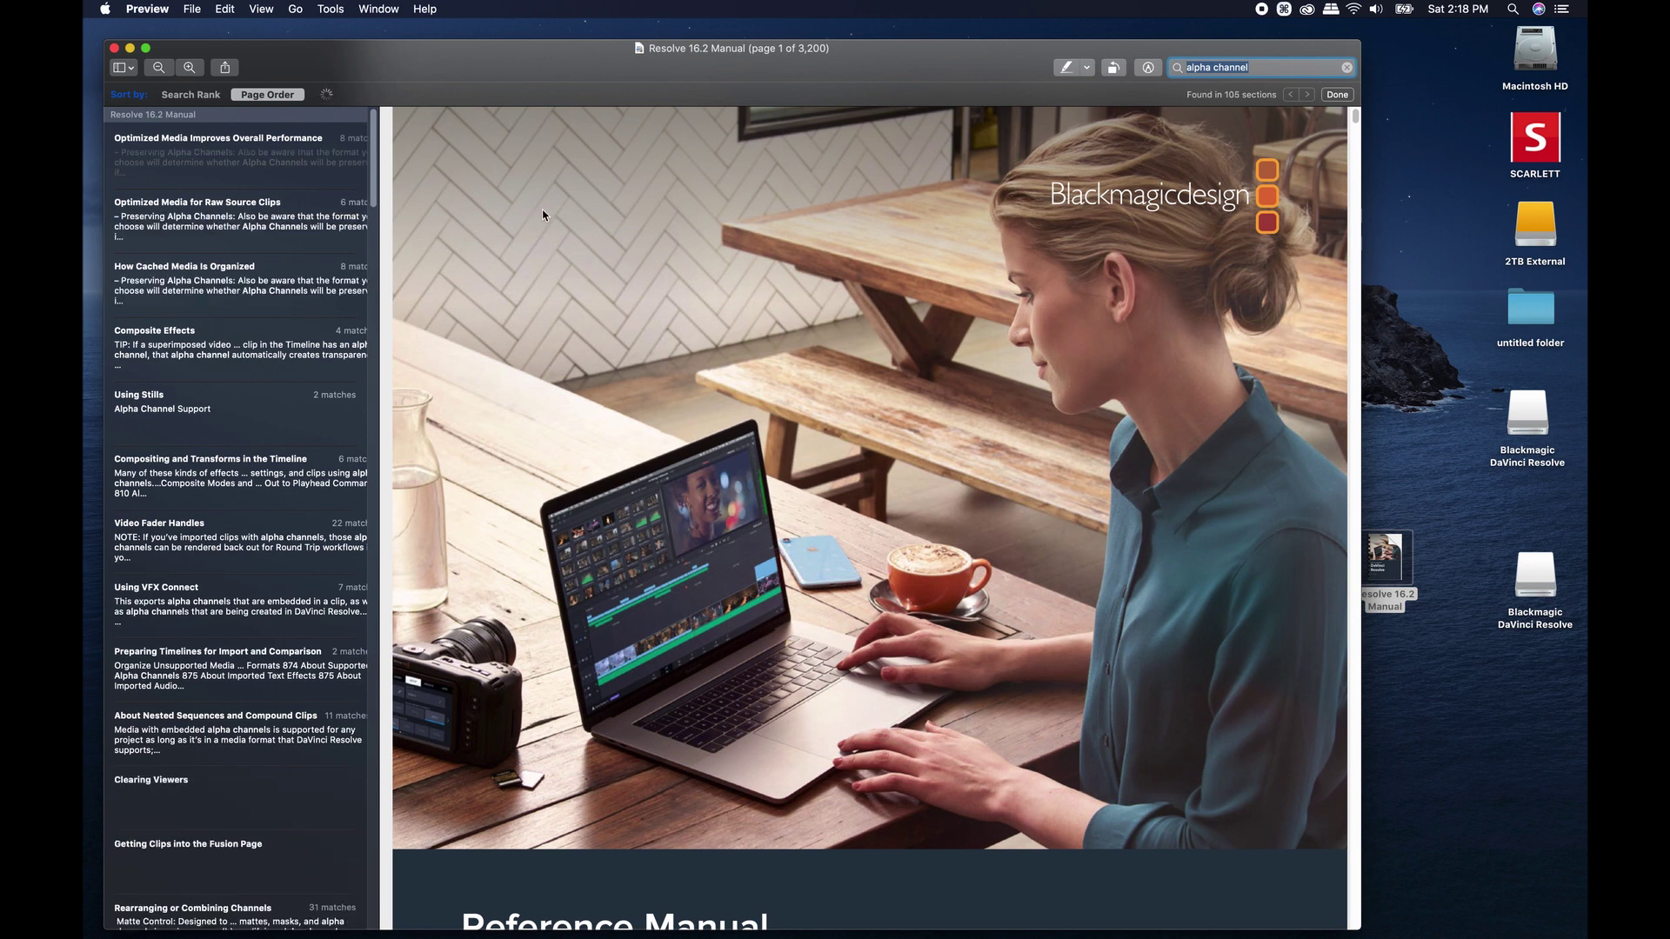
Close the manual and launch the Install Resolve 16.2 package, advancing to the Read Me
click(114, 49)
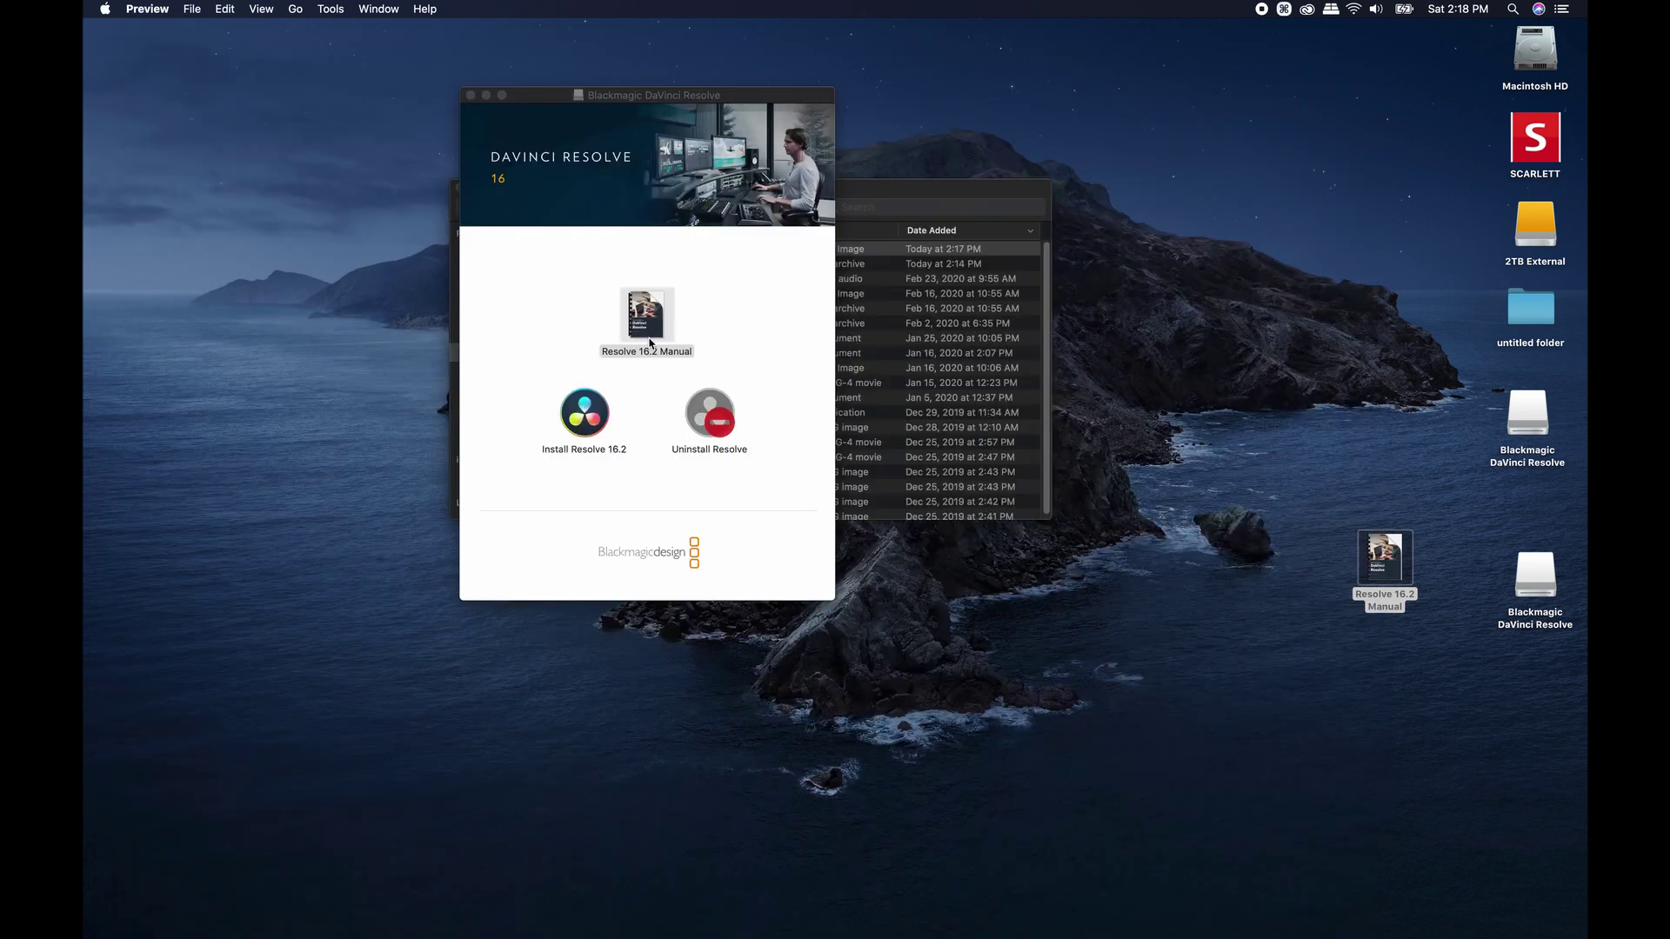
click(592, 417)
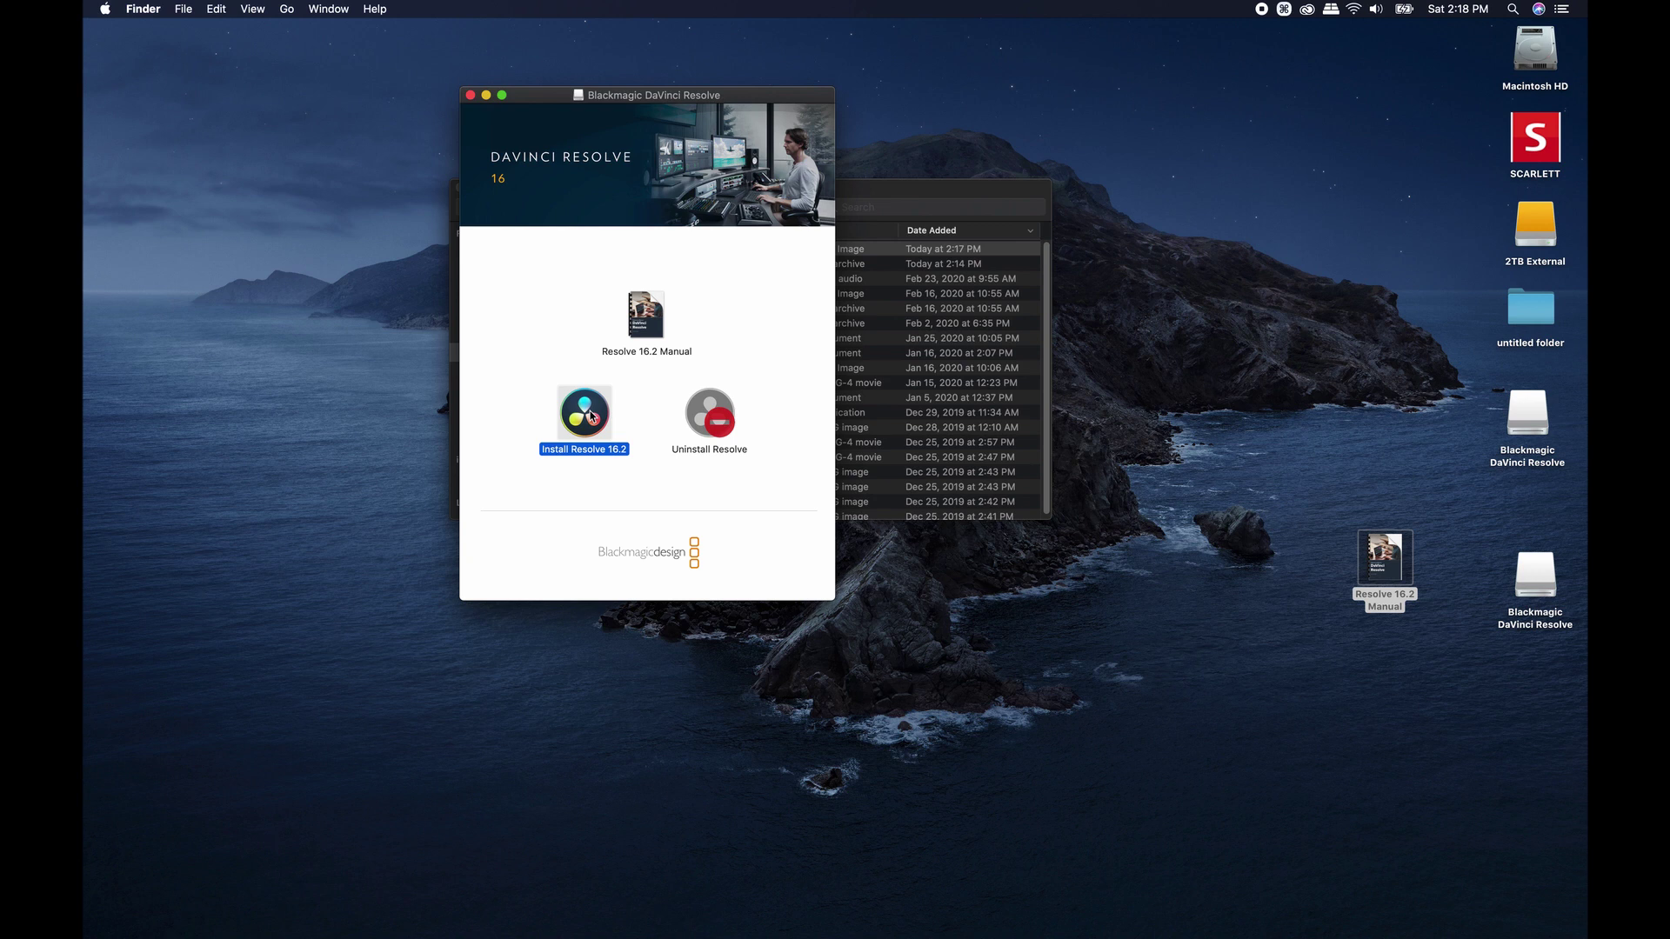
mouse_move(122, 428)
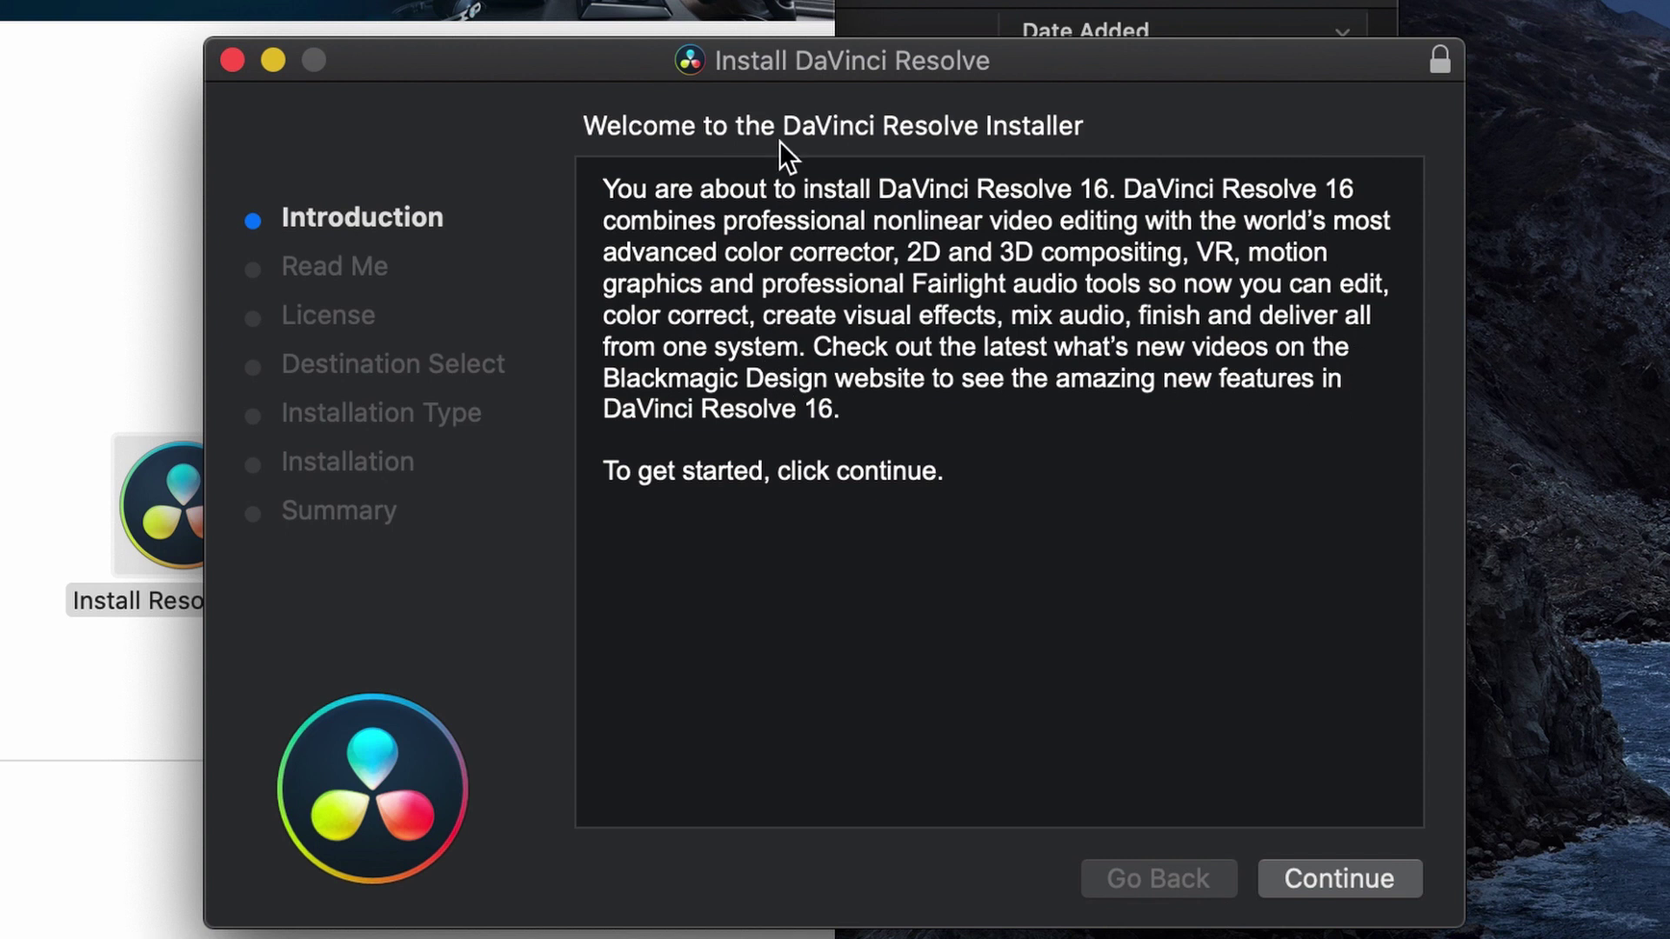
click(1342, 879)
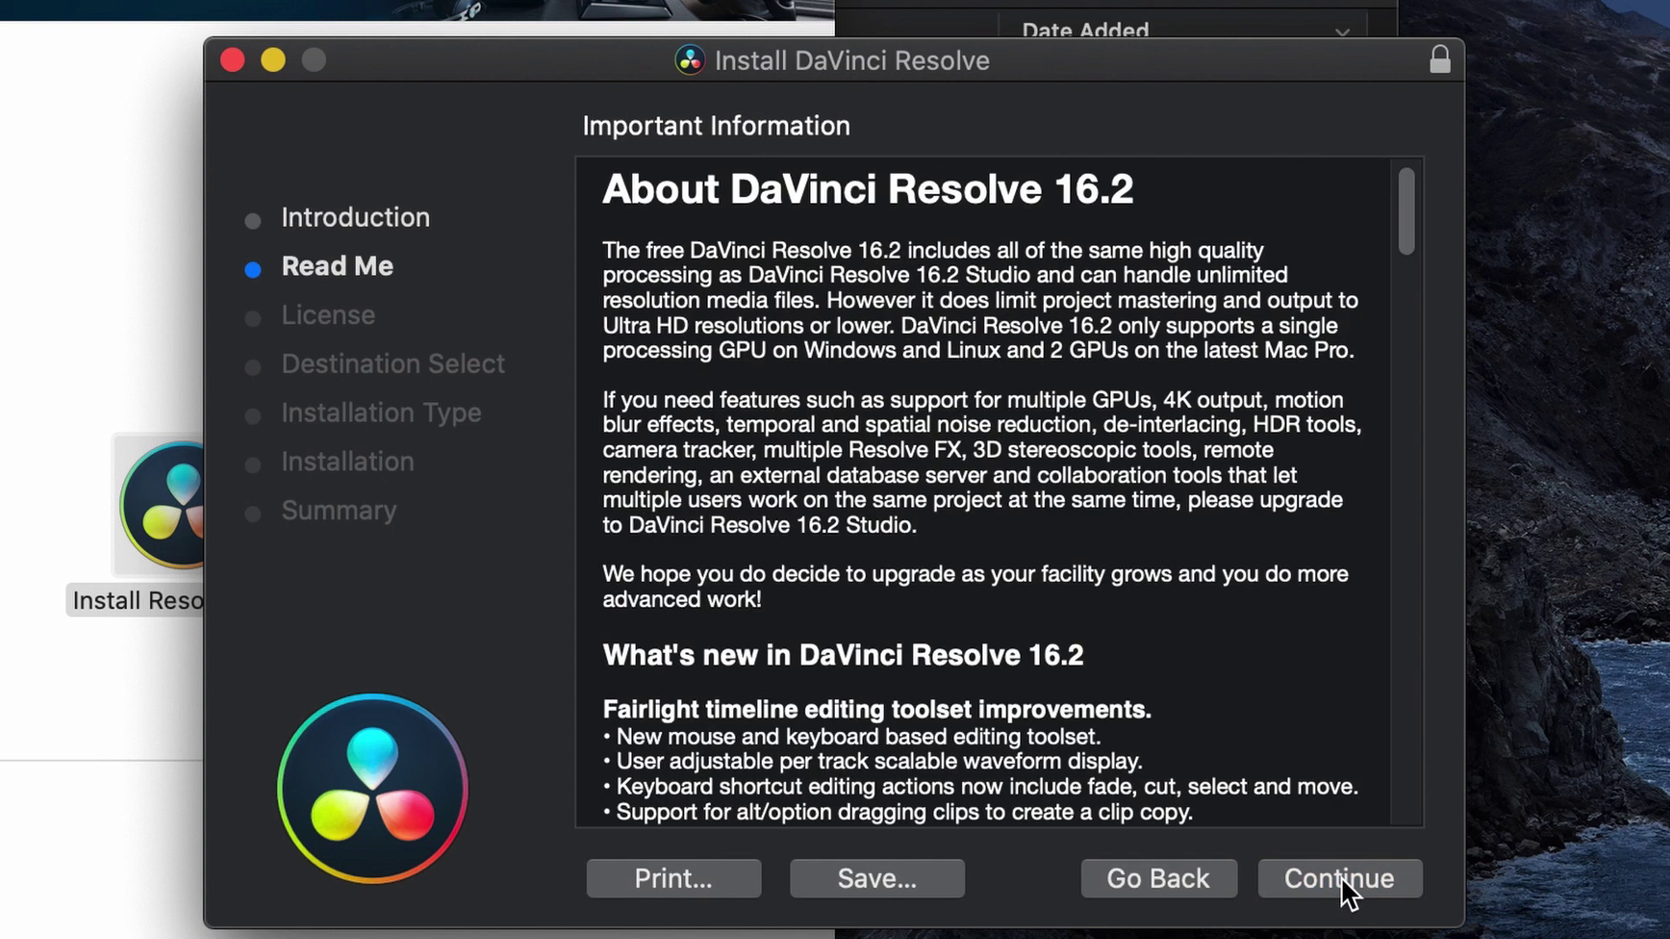
Review the Read Me, agree to the license, and run the Standard Install on Macintosh HD
scroll(981, 508, down, 10)
scroll(983, 508, up, 3)
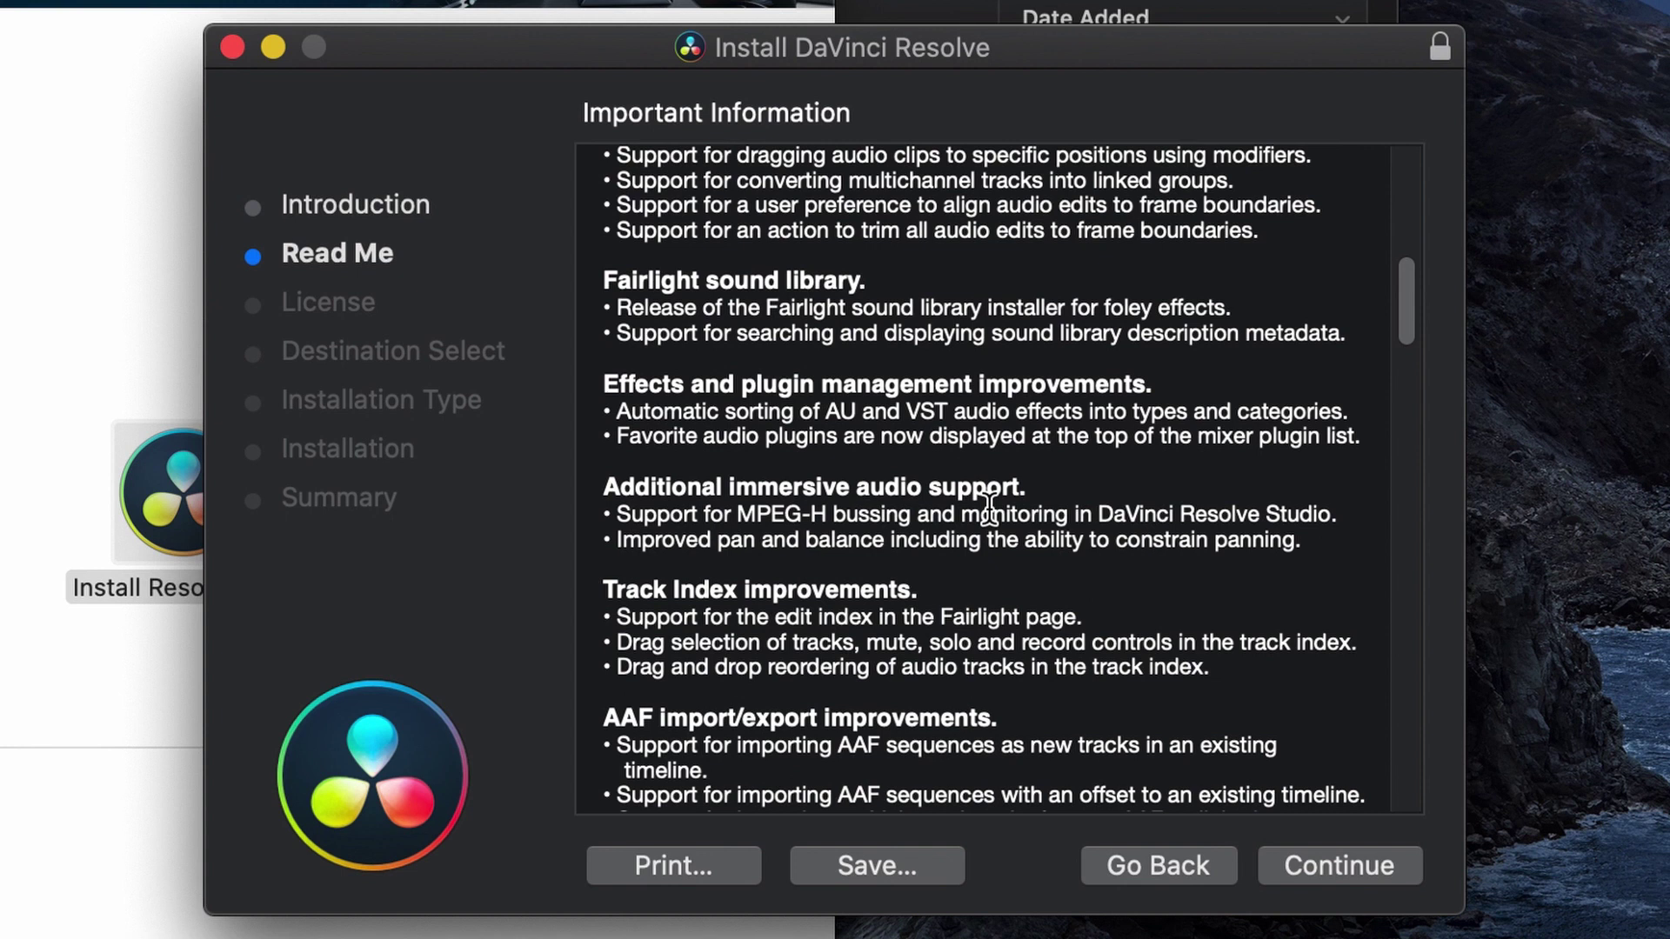
scroll(990, 506, up, 10)
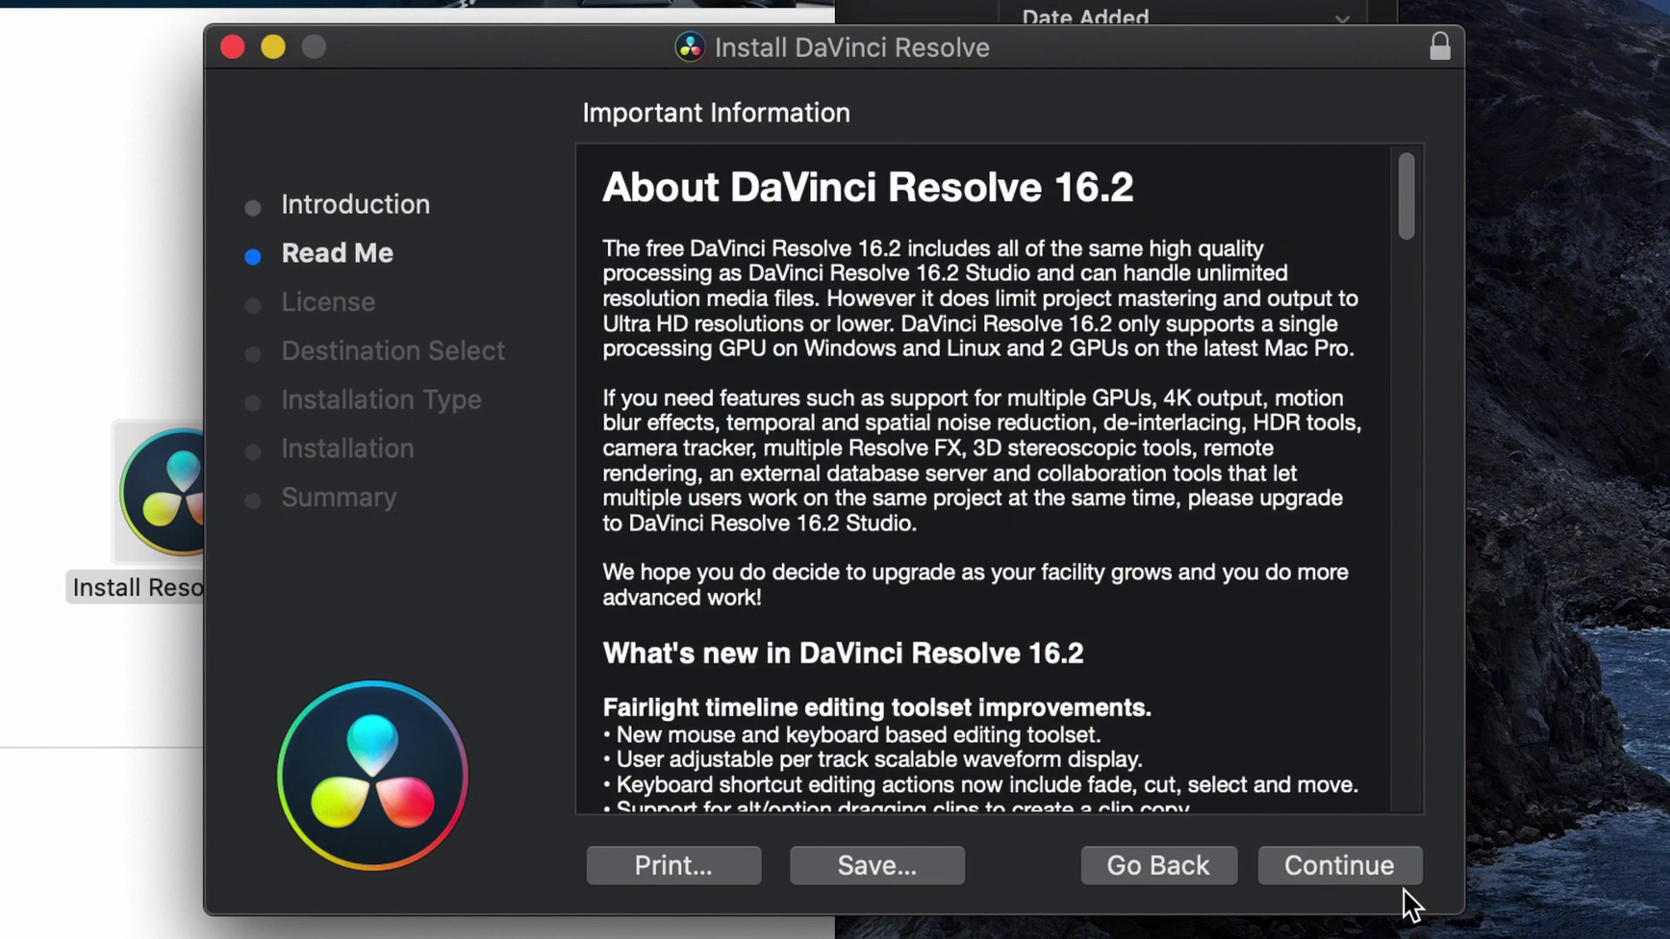
scroll(1131, 489, down, 15)
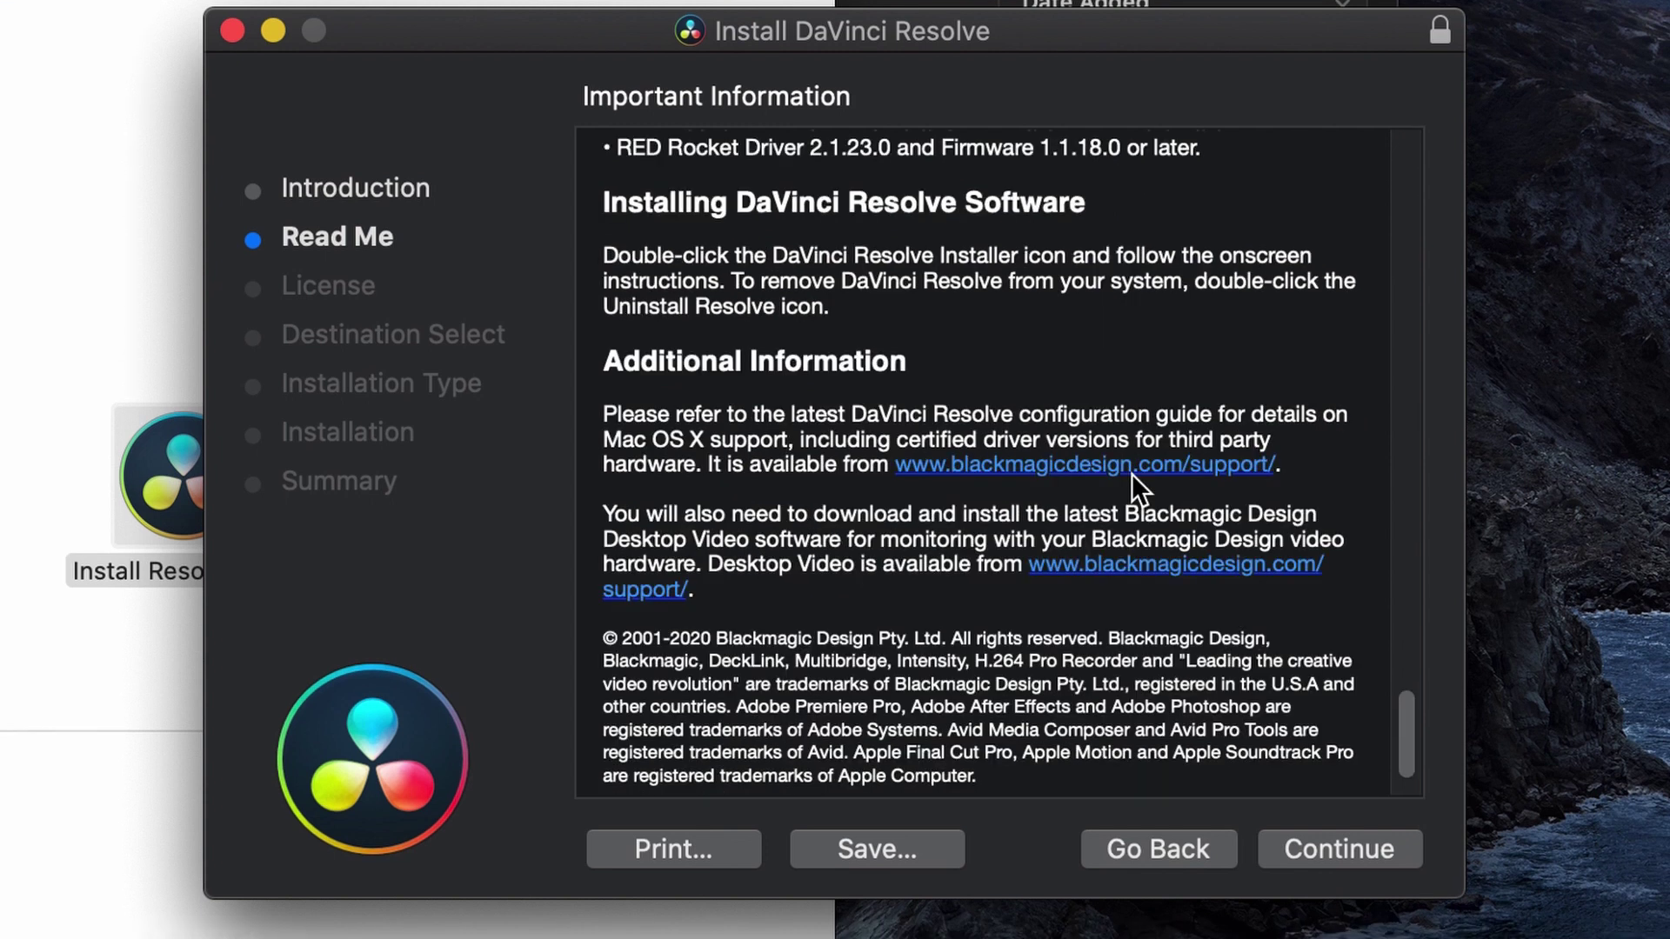
scroll(1131, 473, down, 3)
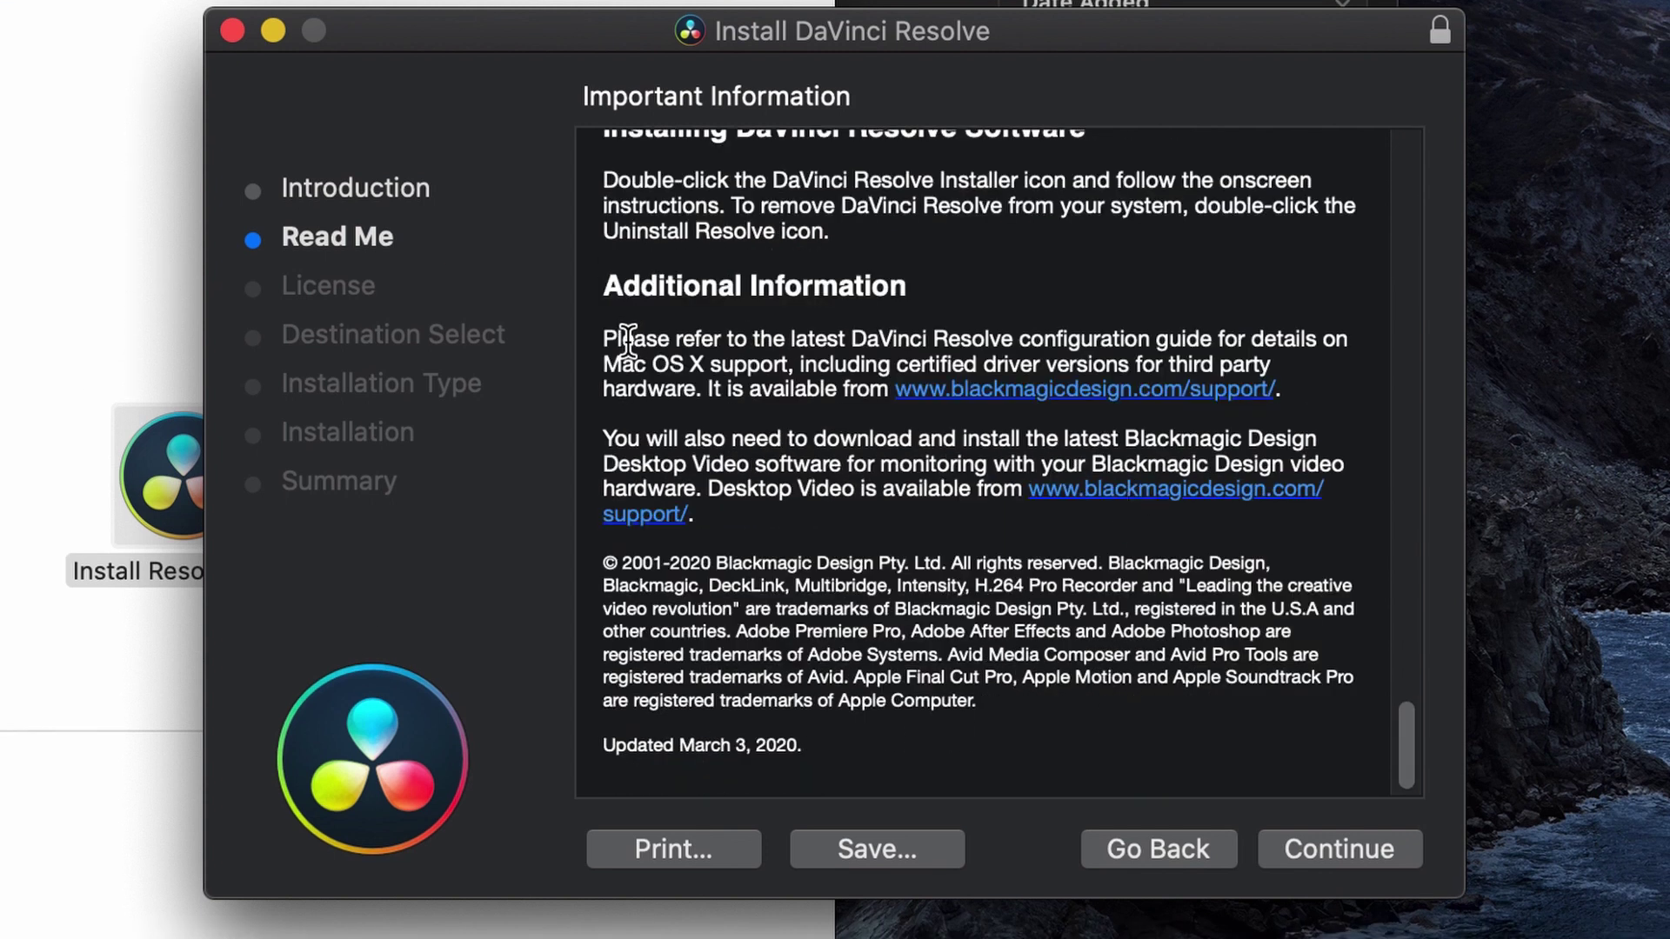
click(1309, 848)
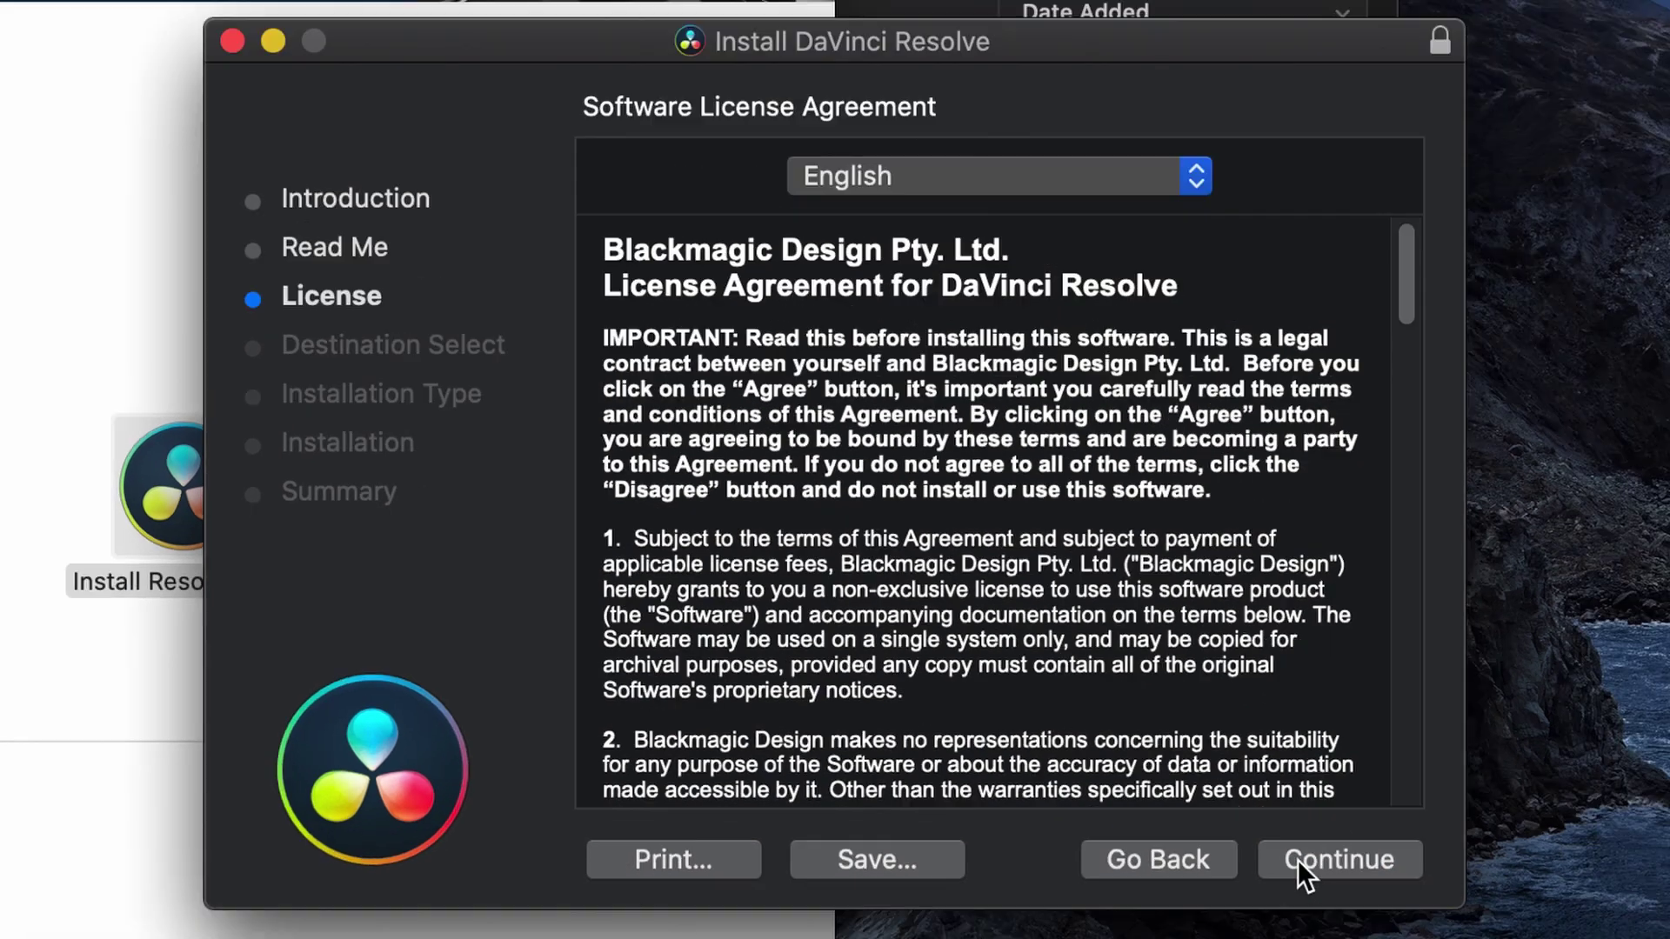
click(1377, 874)
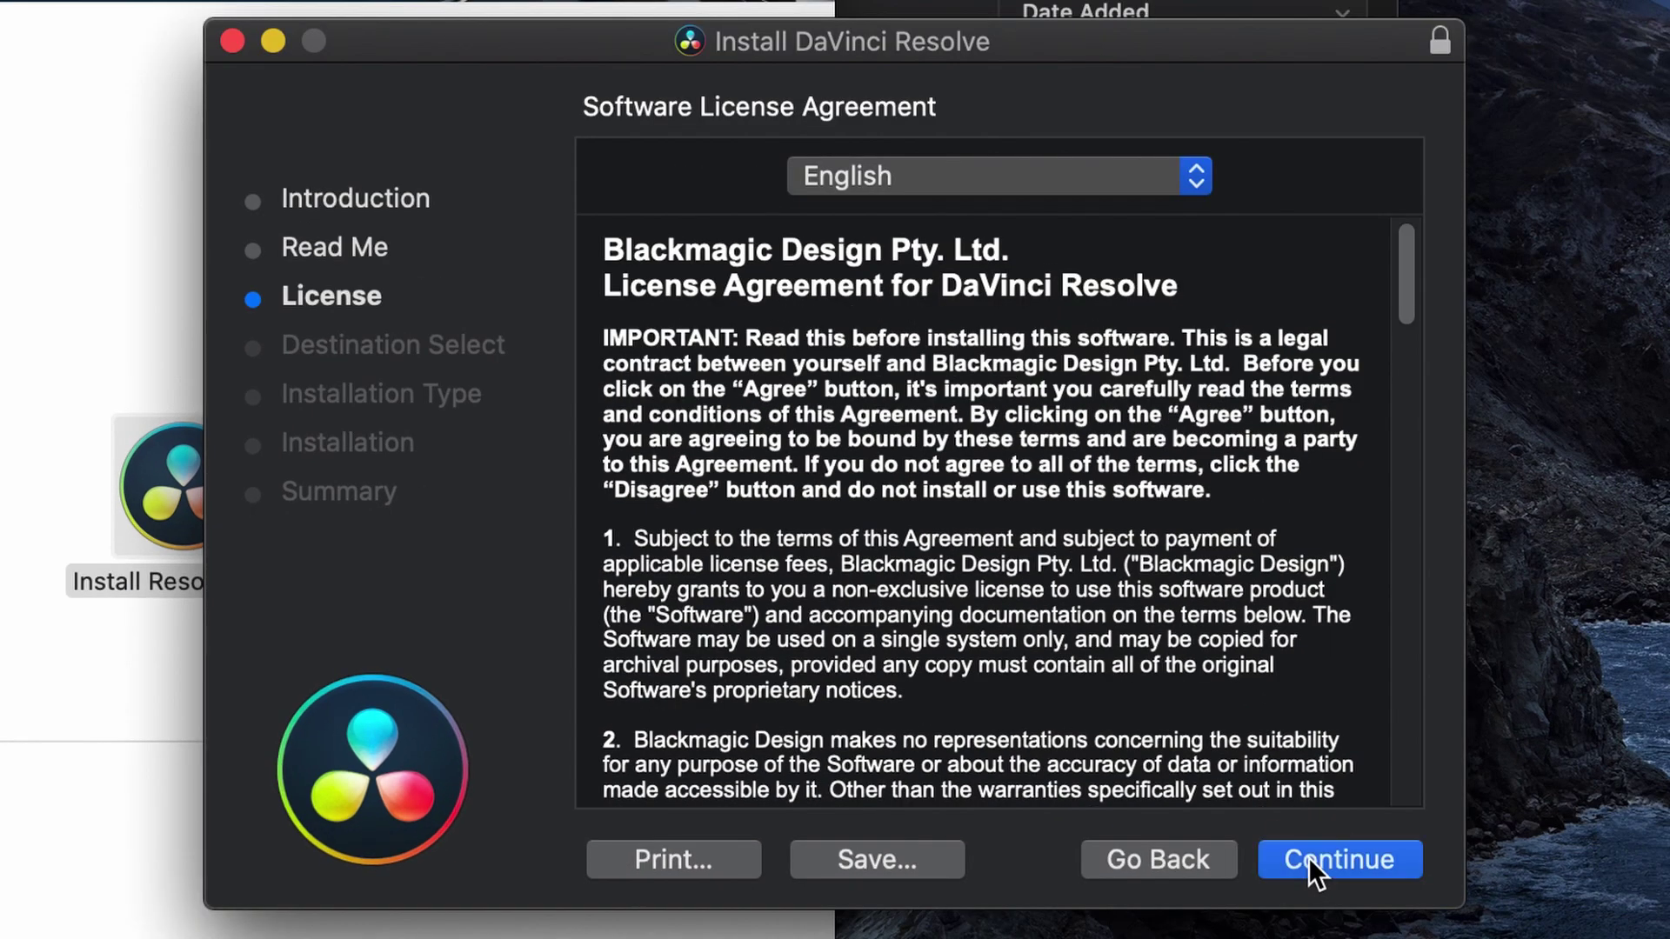
click(1239, 367)
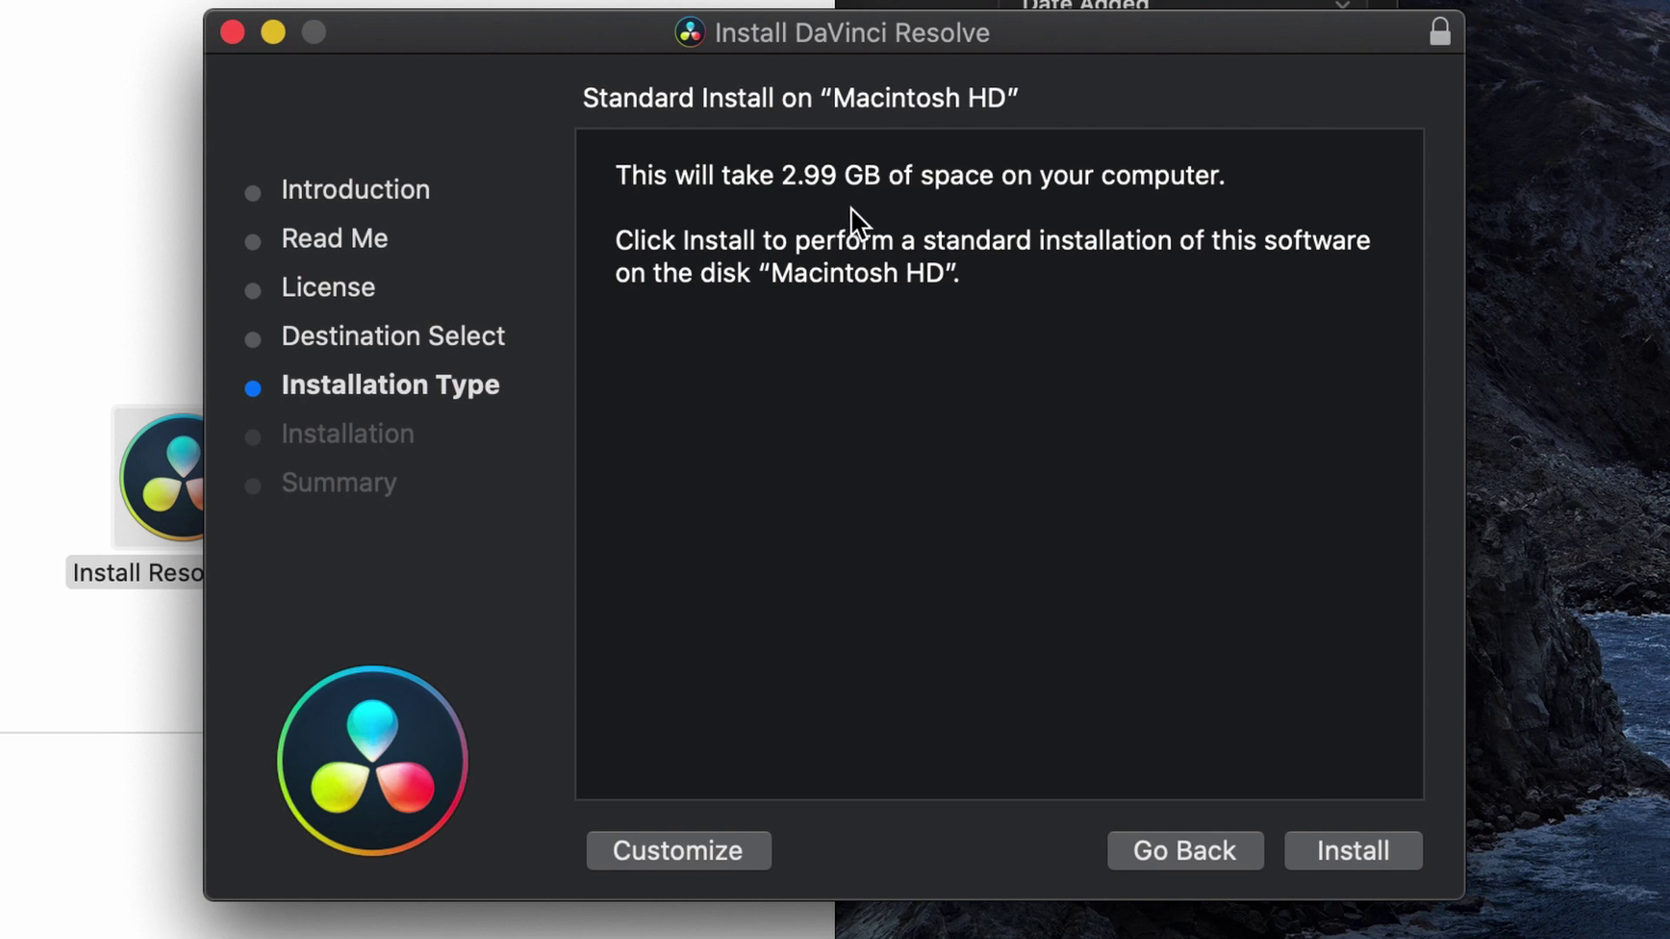
click(1354, 850)
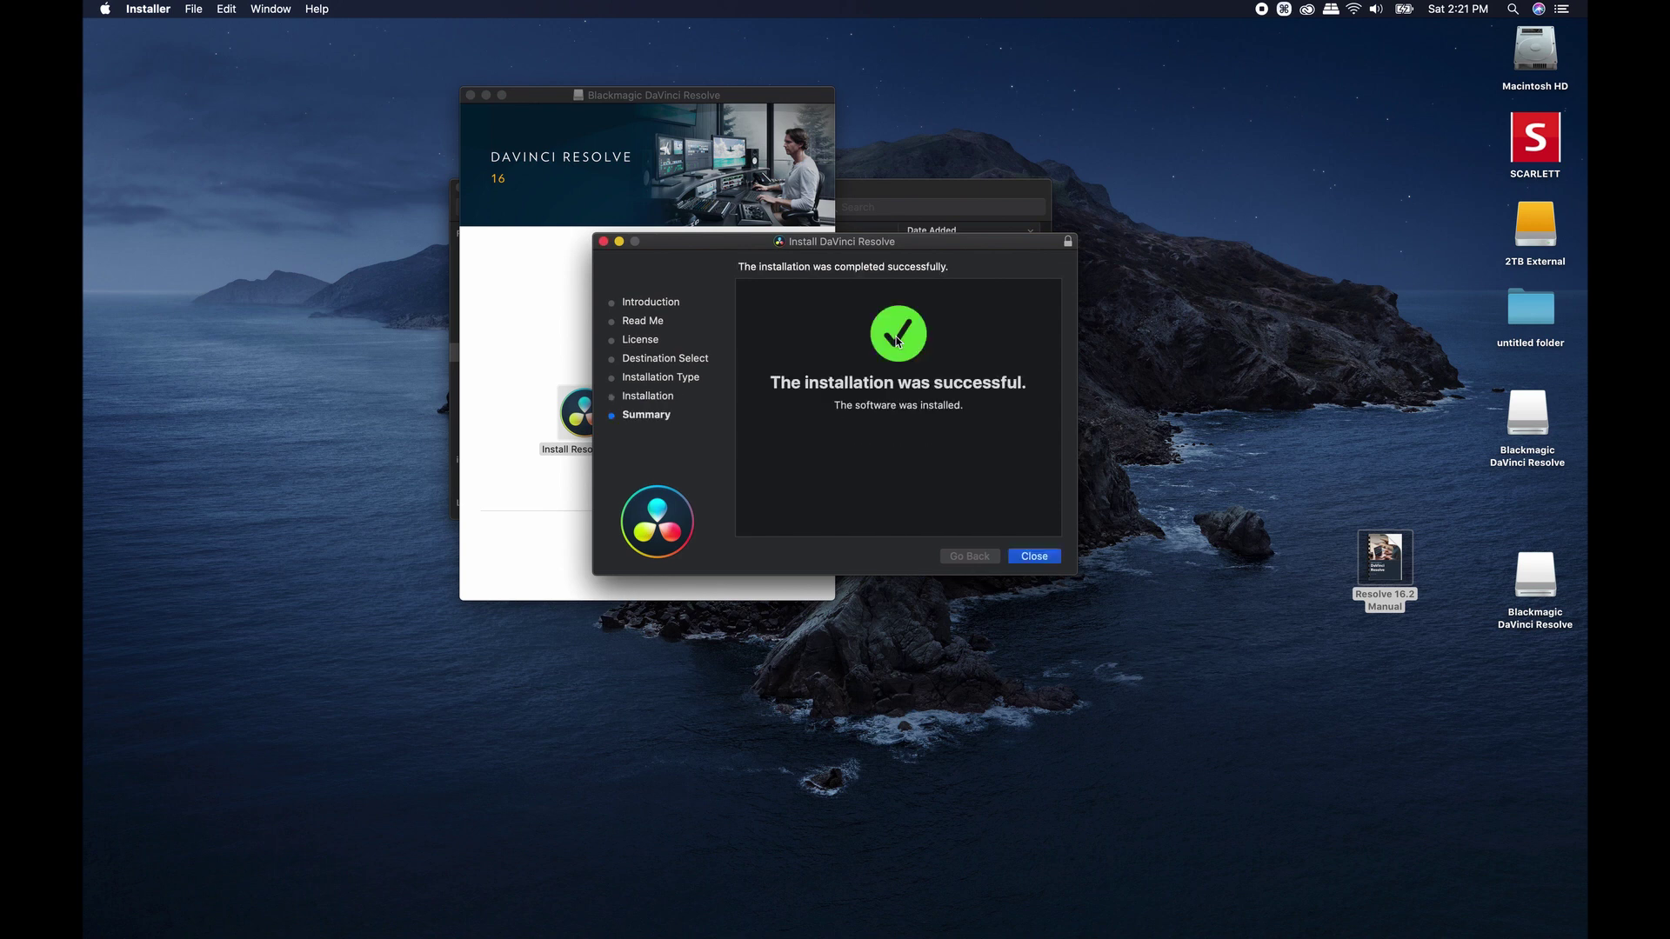
Close the installer, trash its package, close Downloads, and move the manual below untitled folder
click(1051, 559)
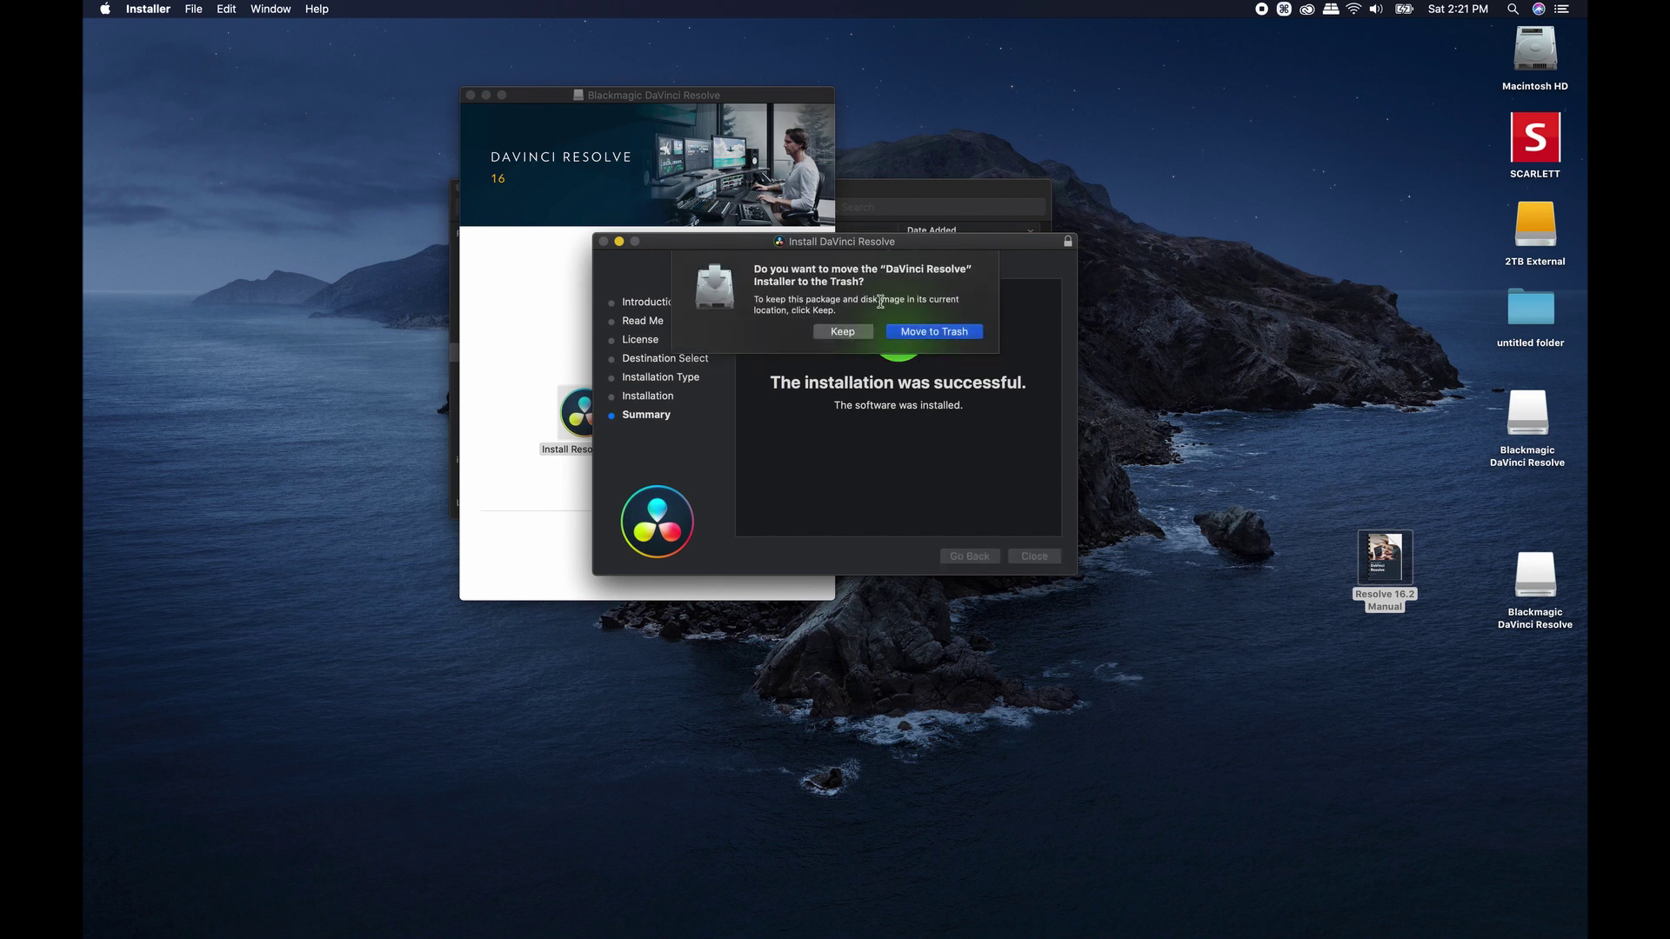
click(938, 334)
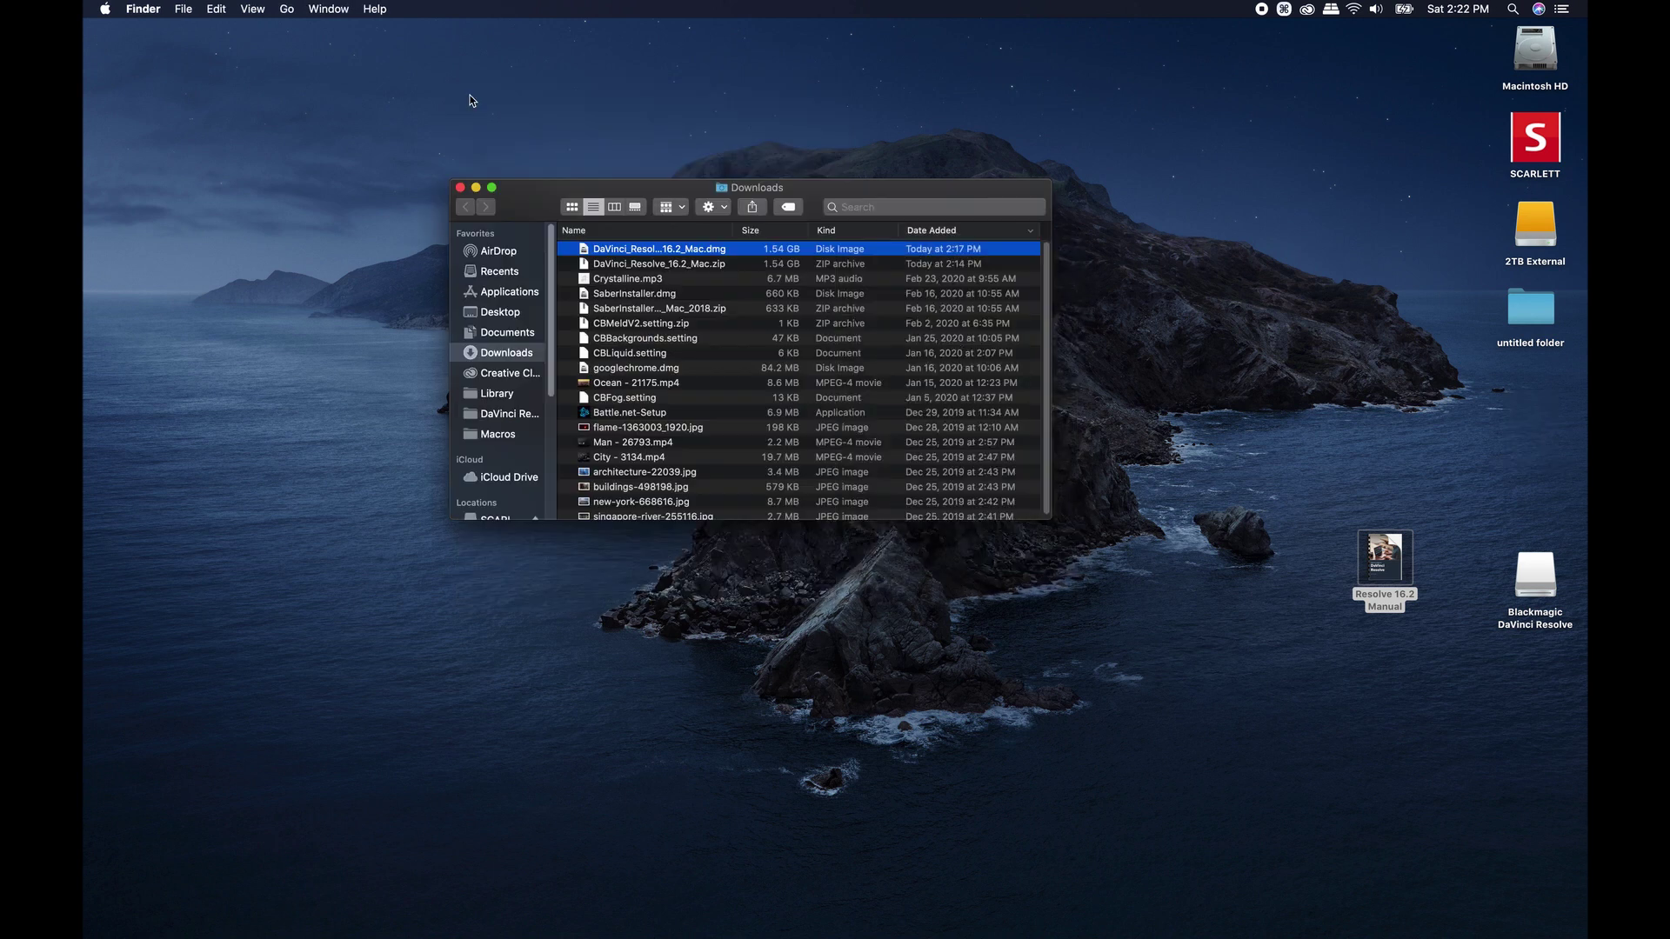
click(460, 188)
click(931, 283)
drag(1383, 566, 1496, 442)
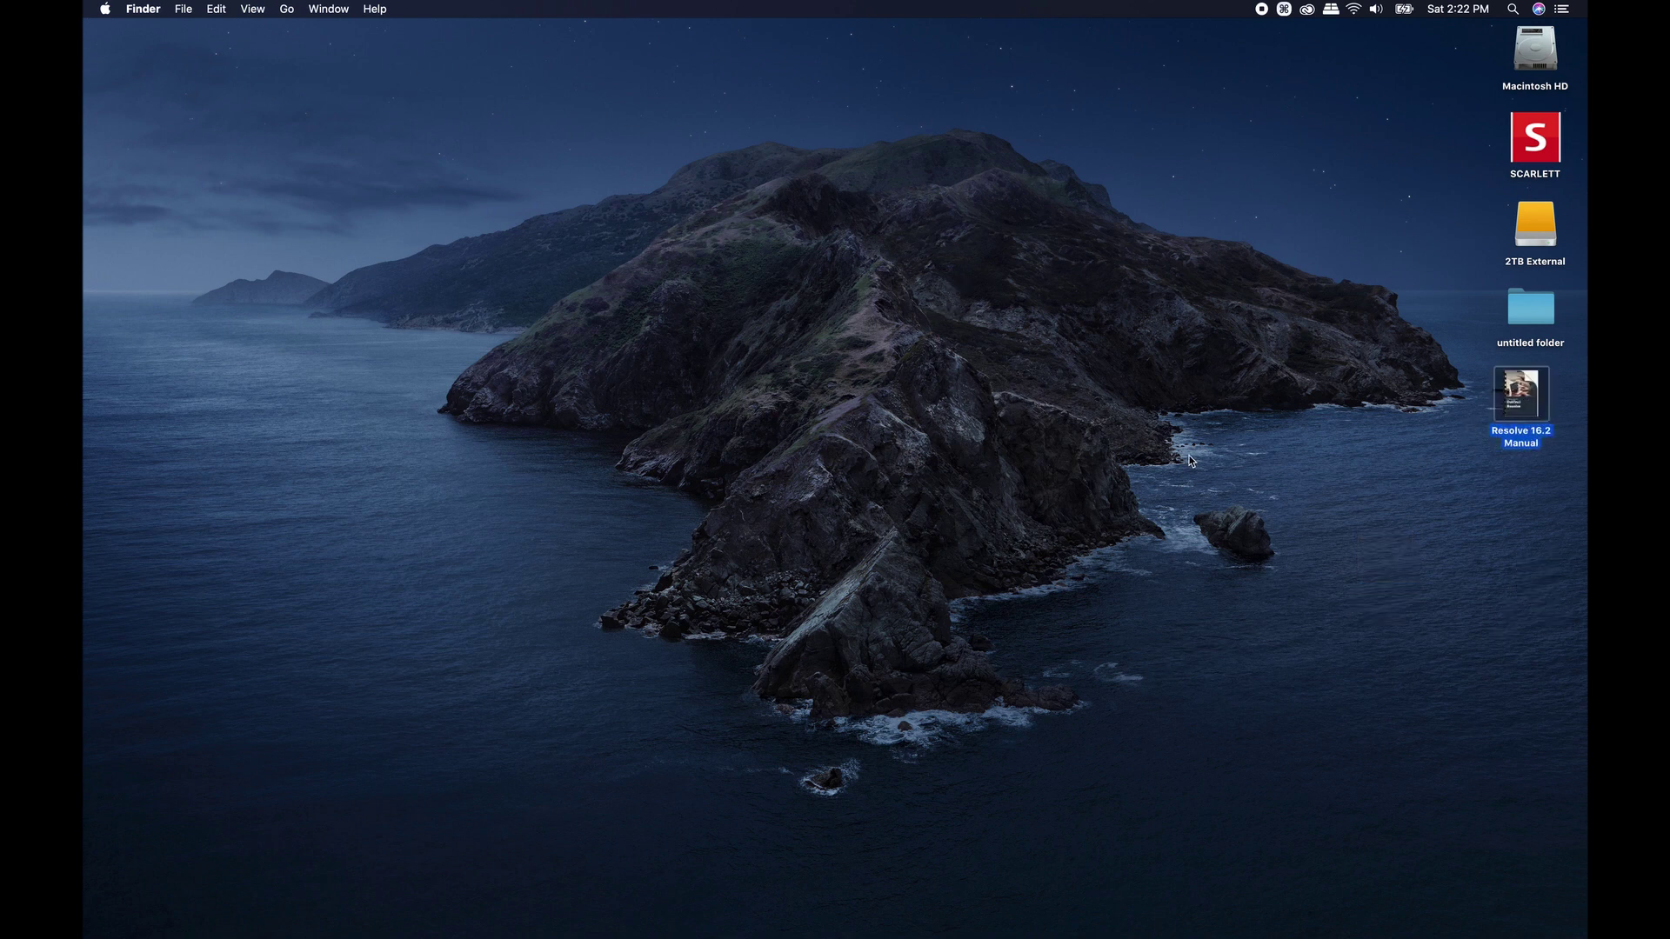
Bring back the minimized Resolve 16.1 Manual and dismiss it, leaving the desktop clear
click(1042, 441)
mouse_move(86, 389)
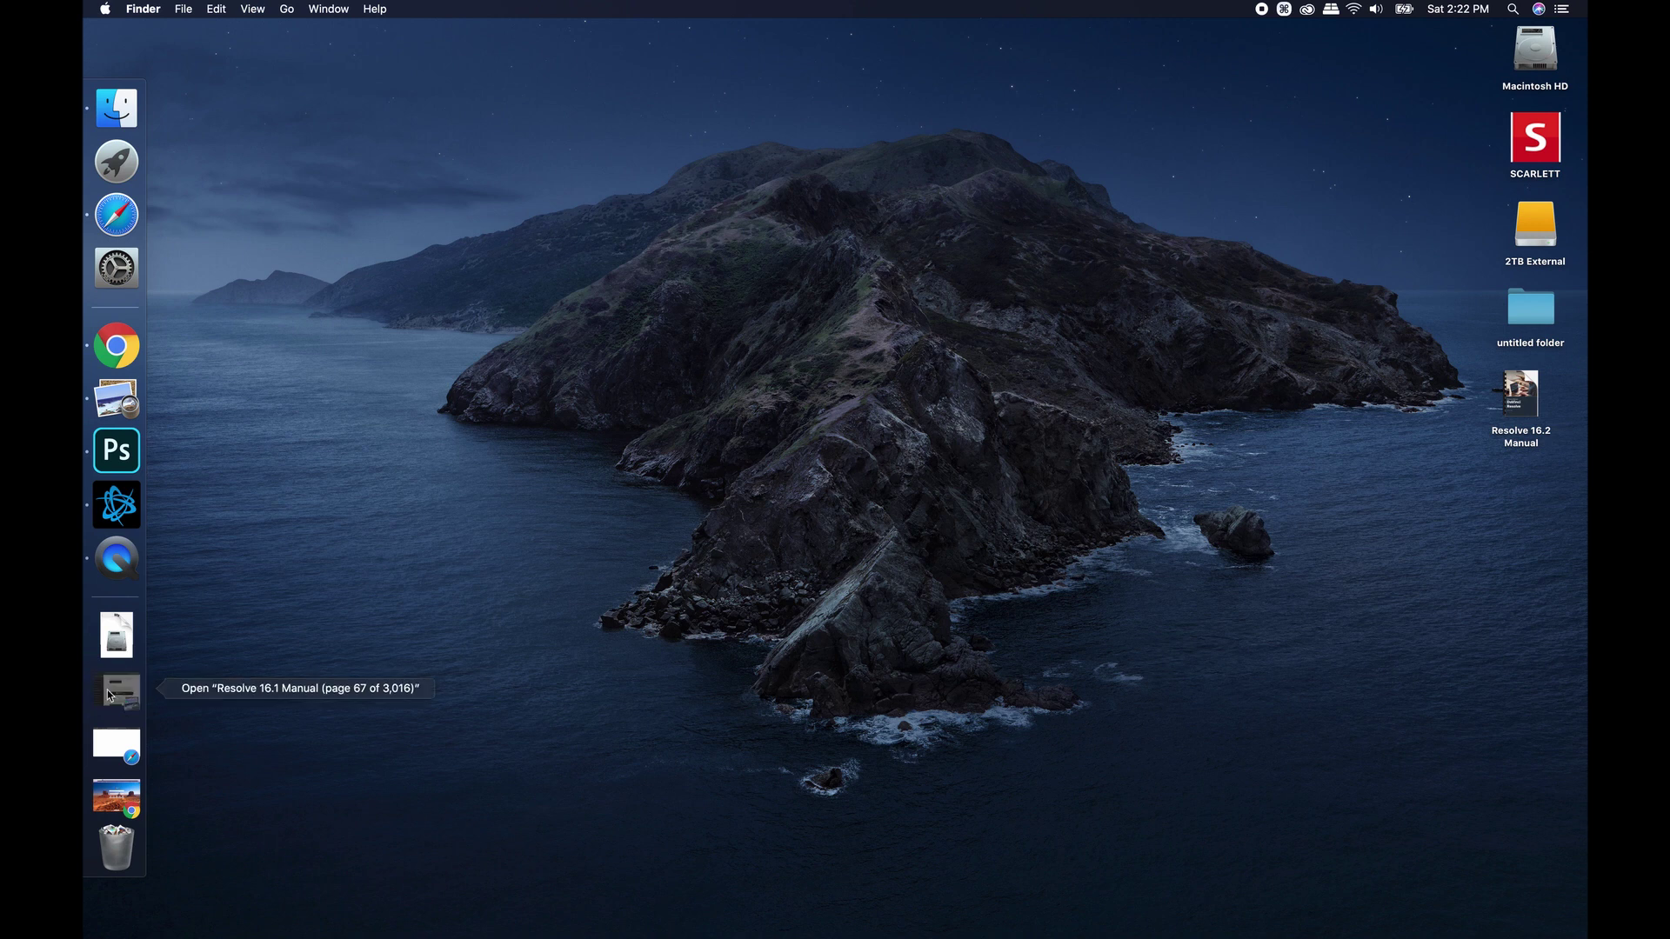
click(117, 691)
key(super+m)
click(381, 378)
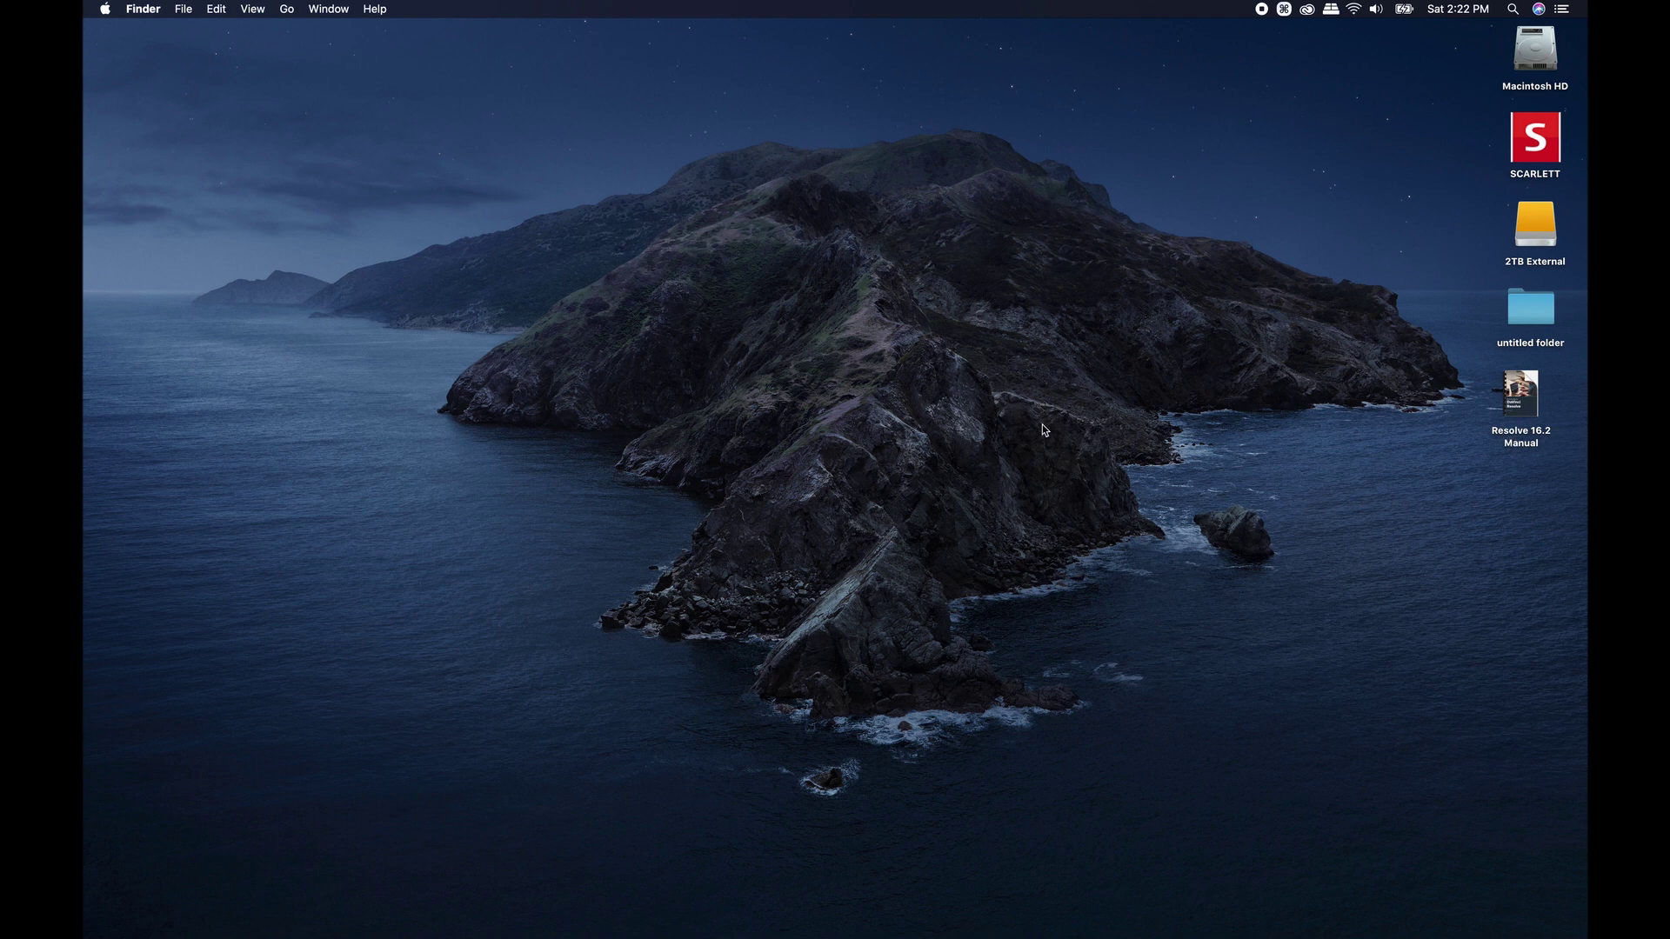
mouse_move(84, 318)
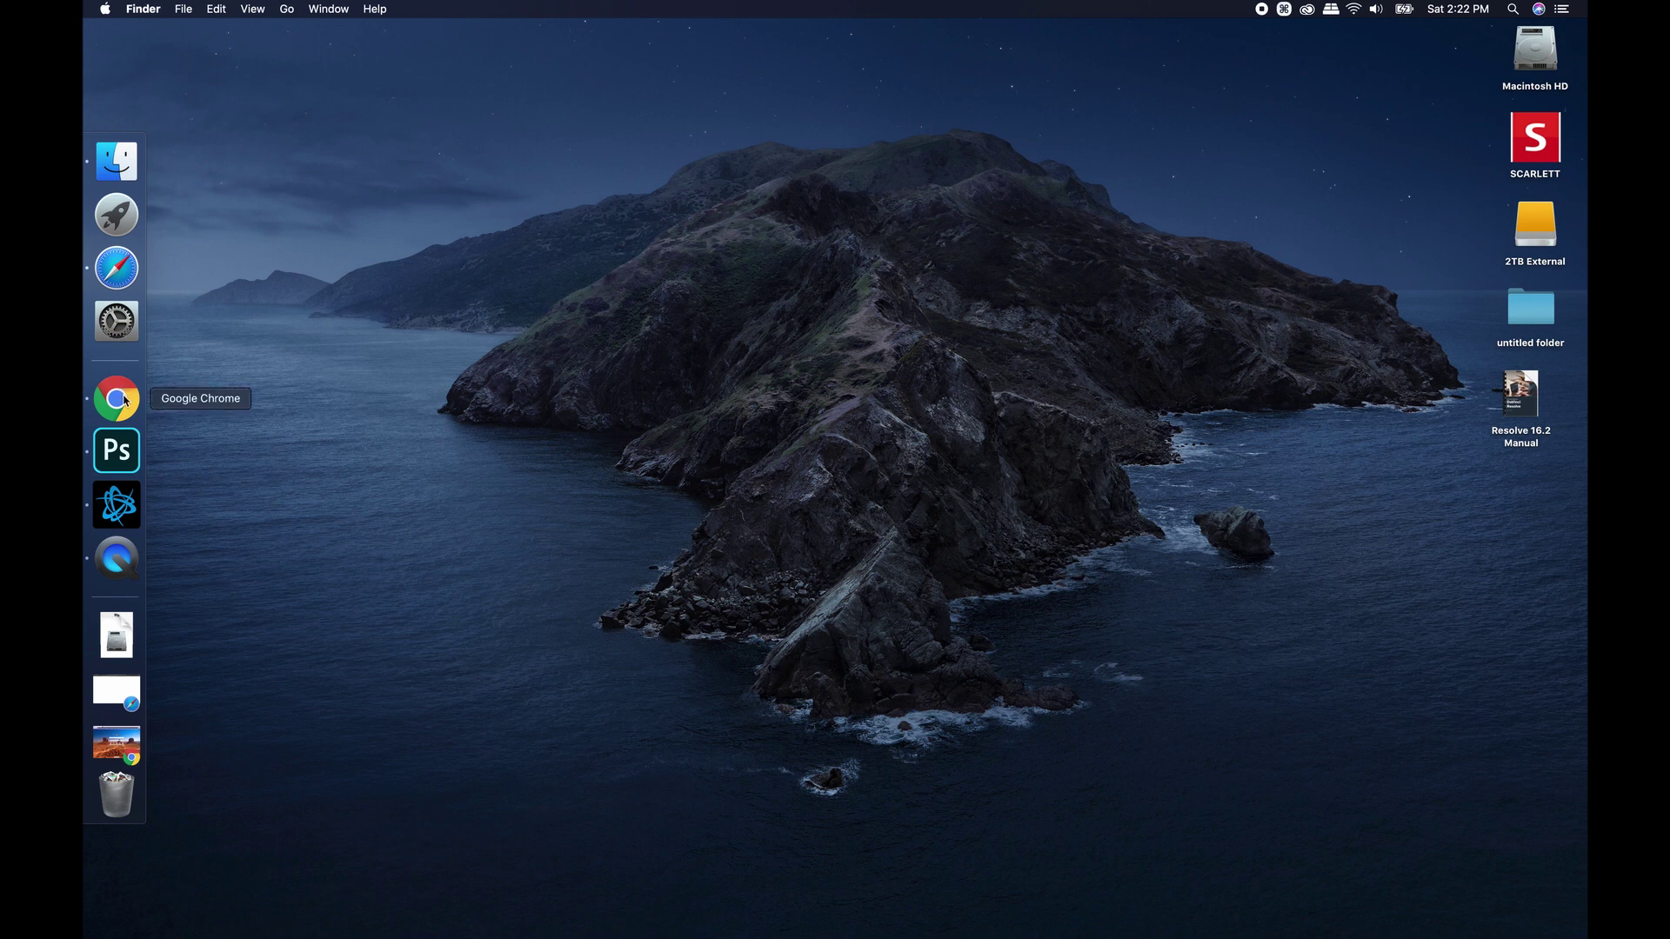
Start the newly installed DaVinci Resolve from Launchpad to reach the Project Manager
click(117, 215)
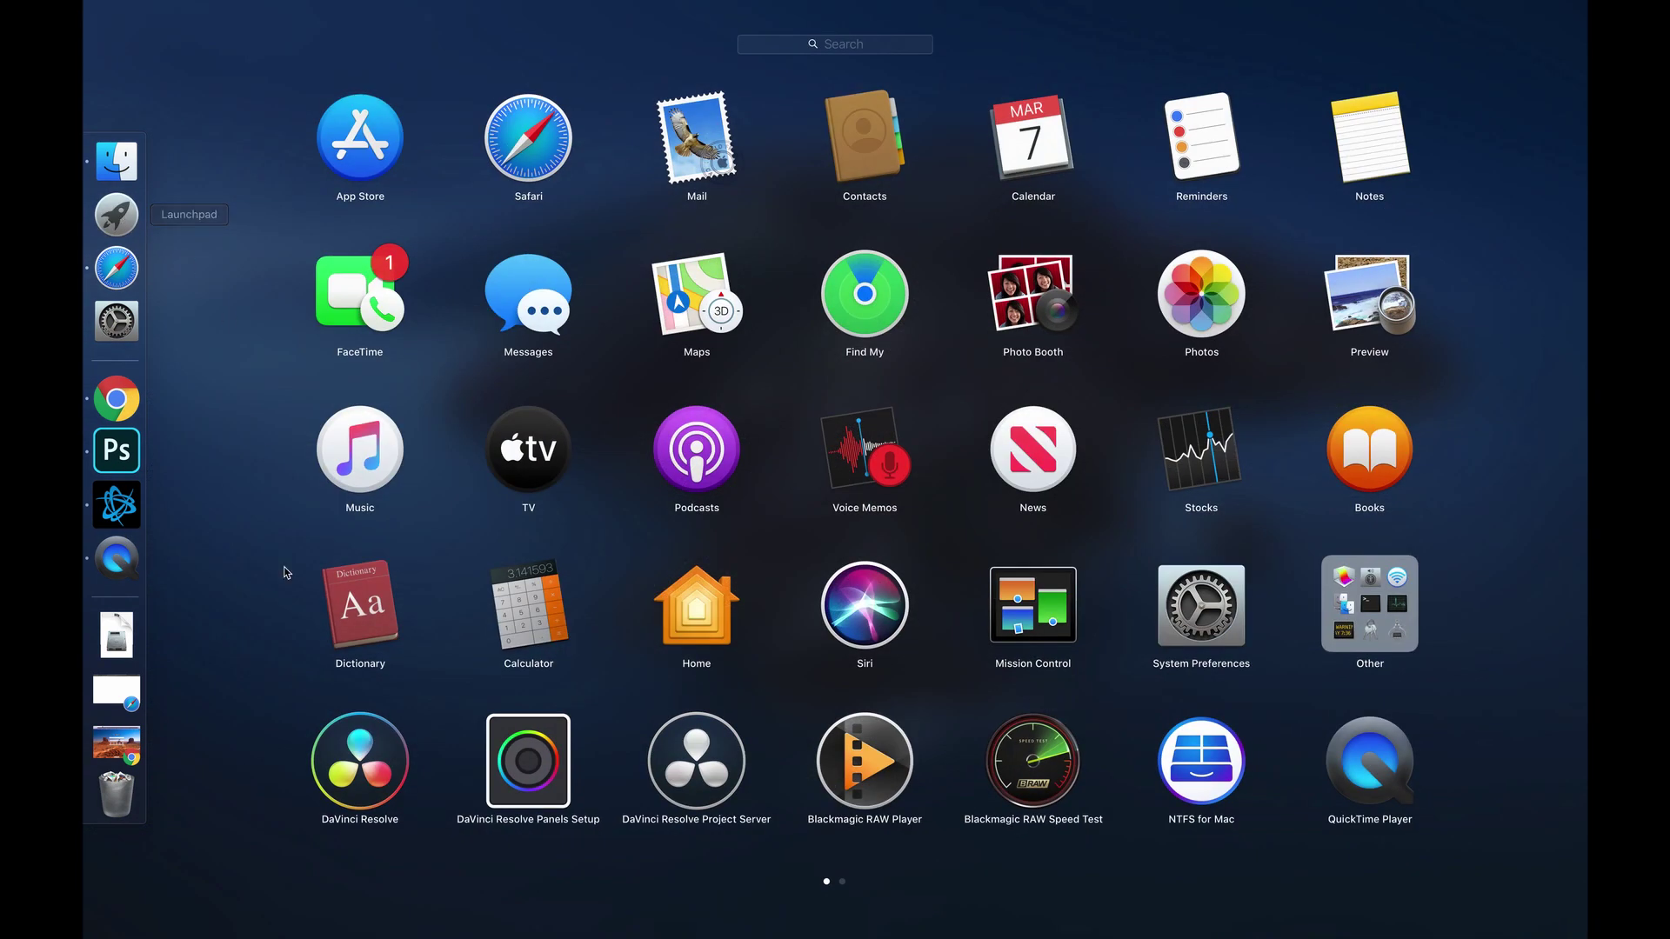
click(368, 785)
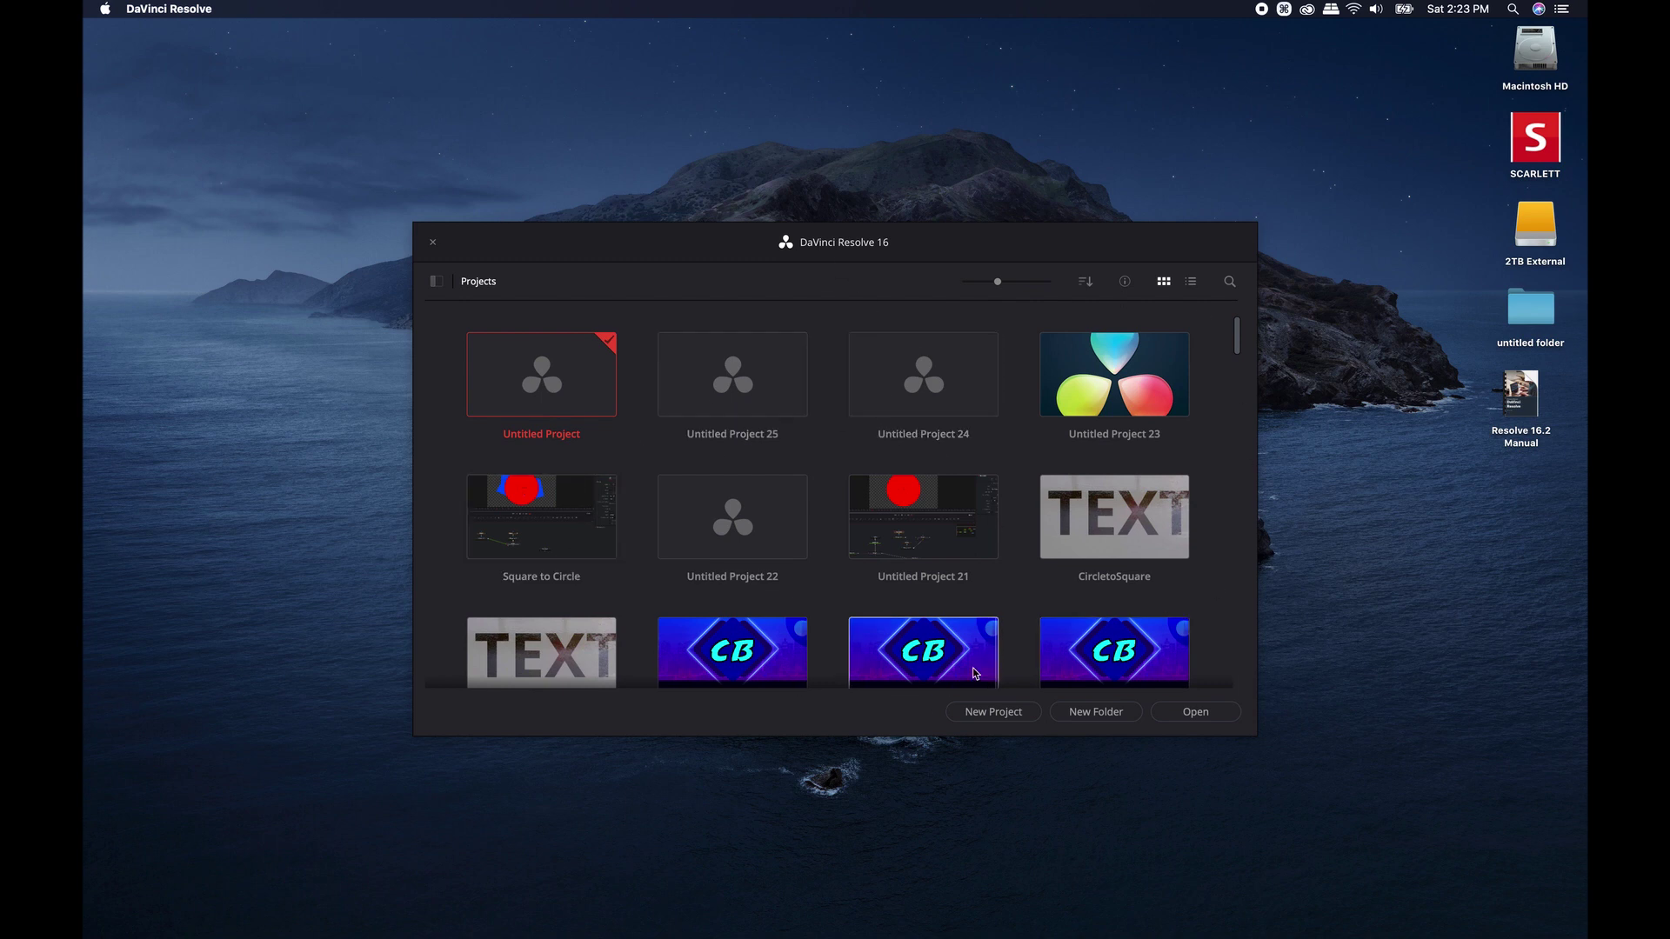
Create a new project with the default name Untitled Project 26, then check and close the Workspace menu
click(986, 715)
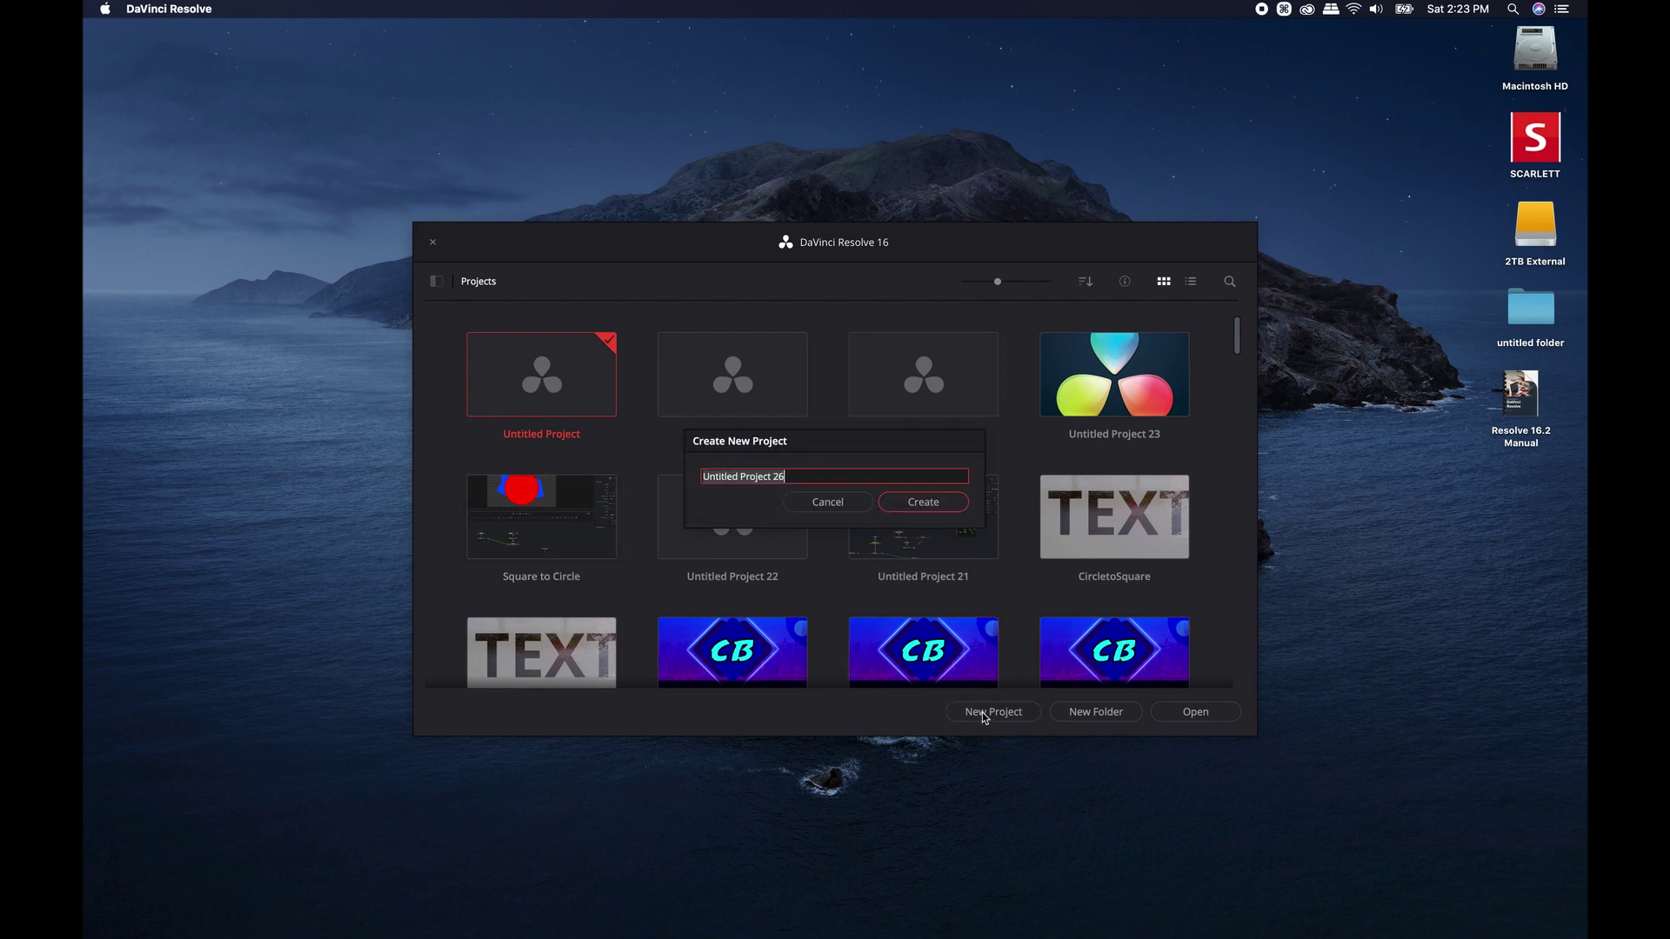
click(919, 508)
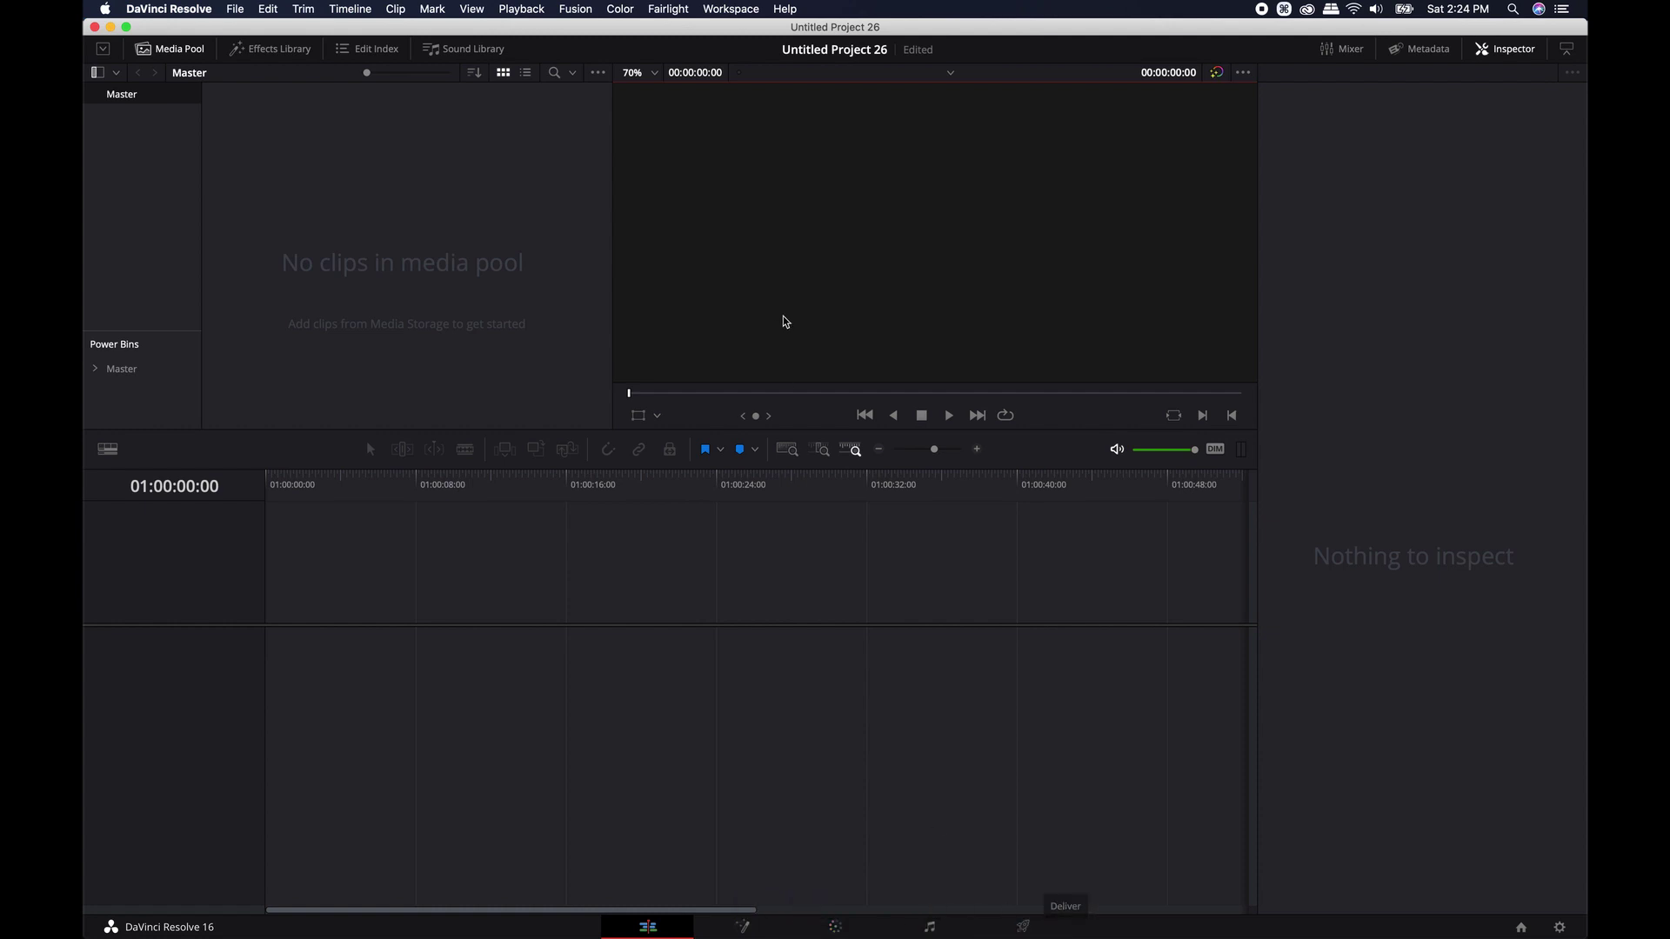
click(730, 10)
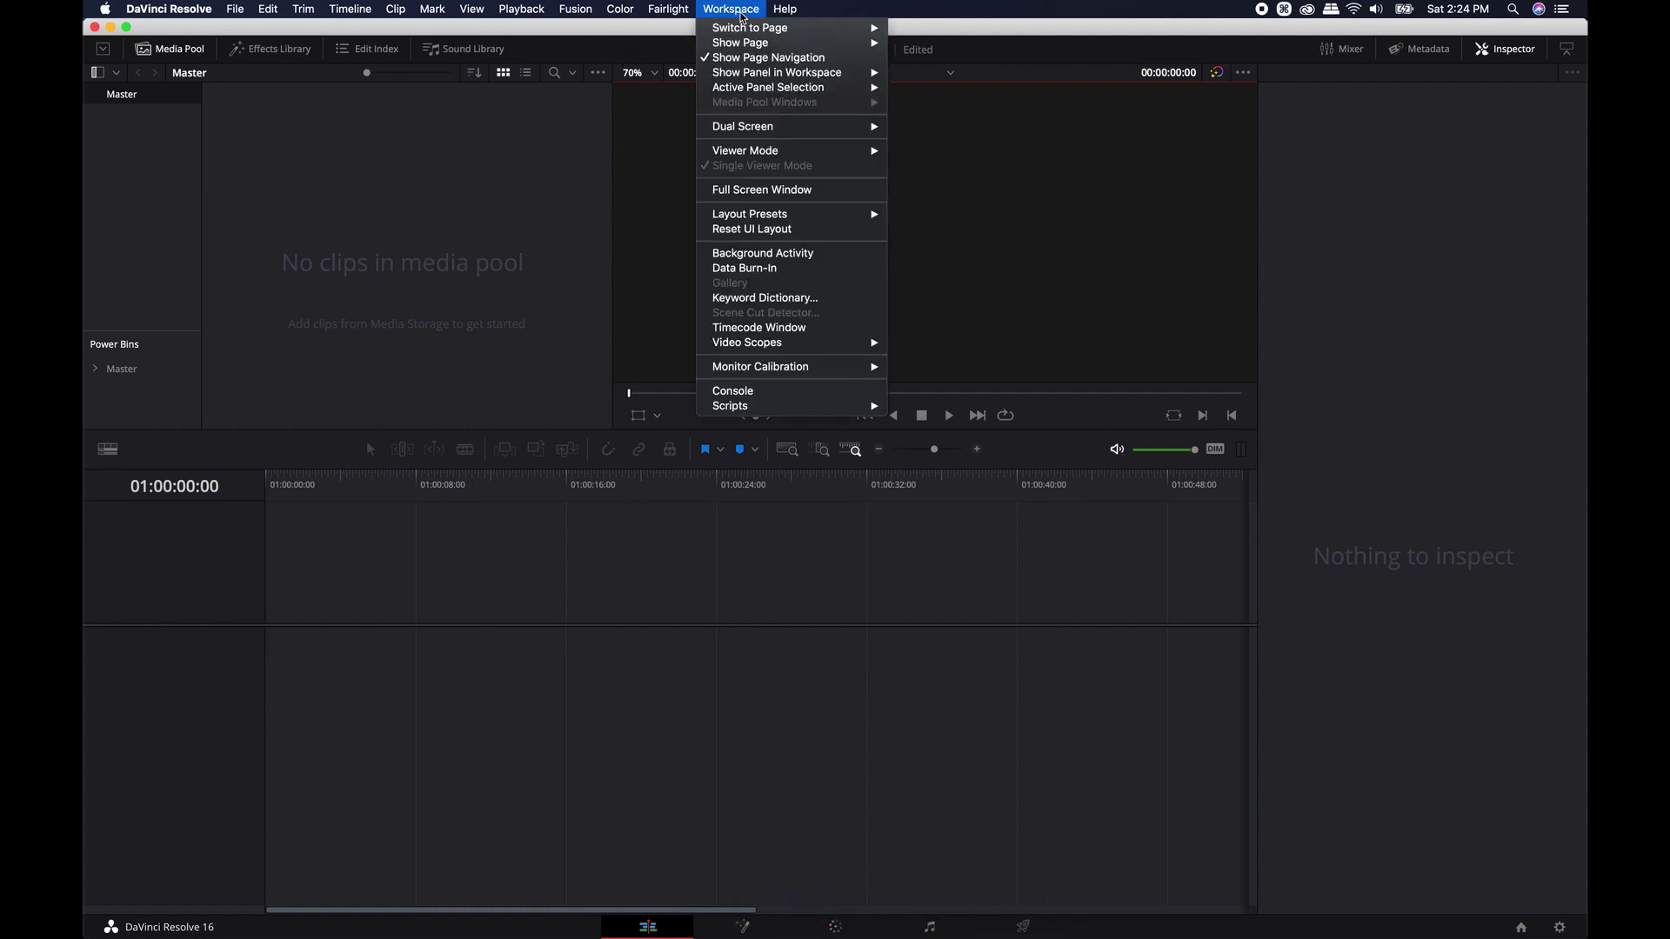
mouse_move(875, 44)
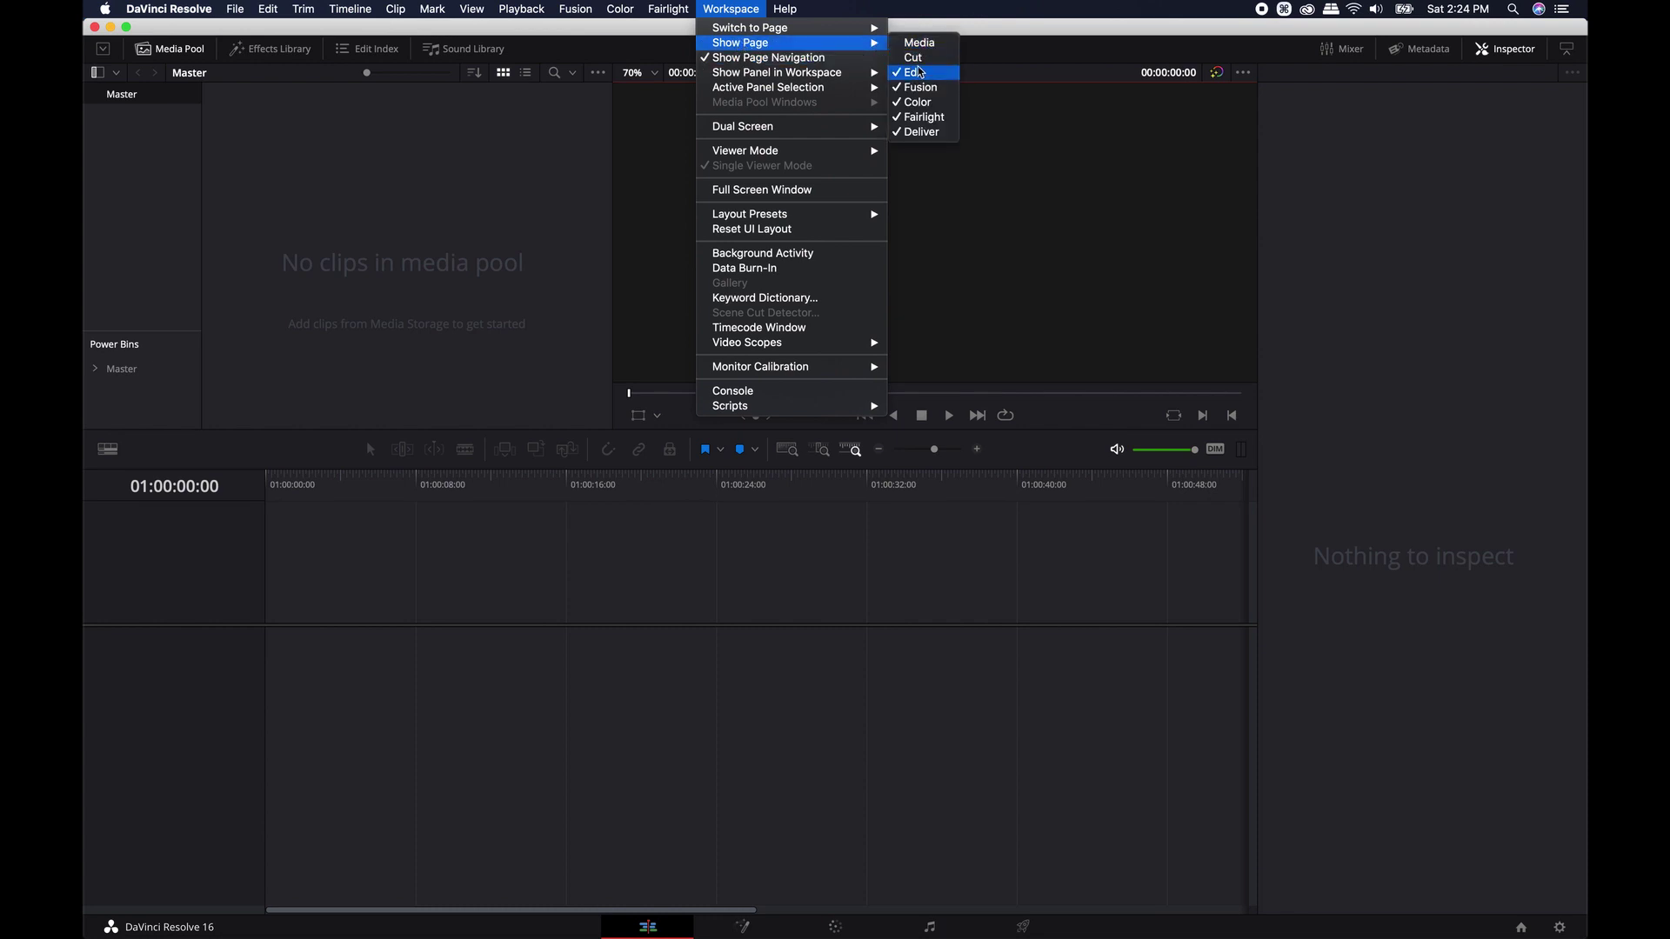
click(556, 187)
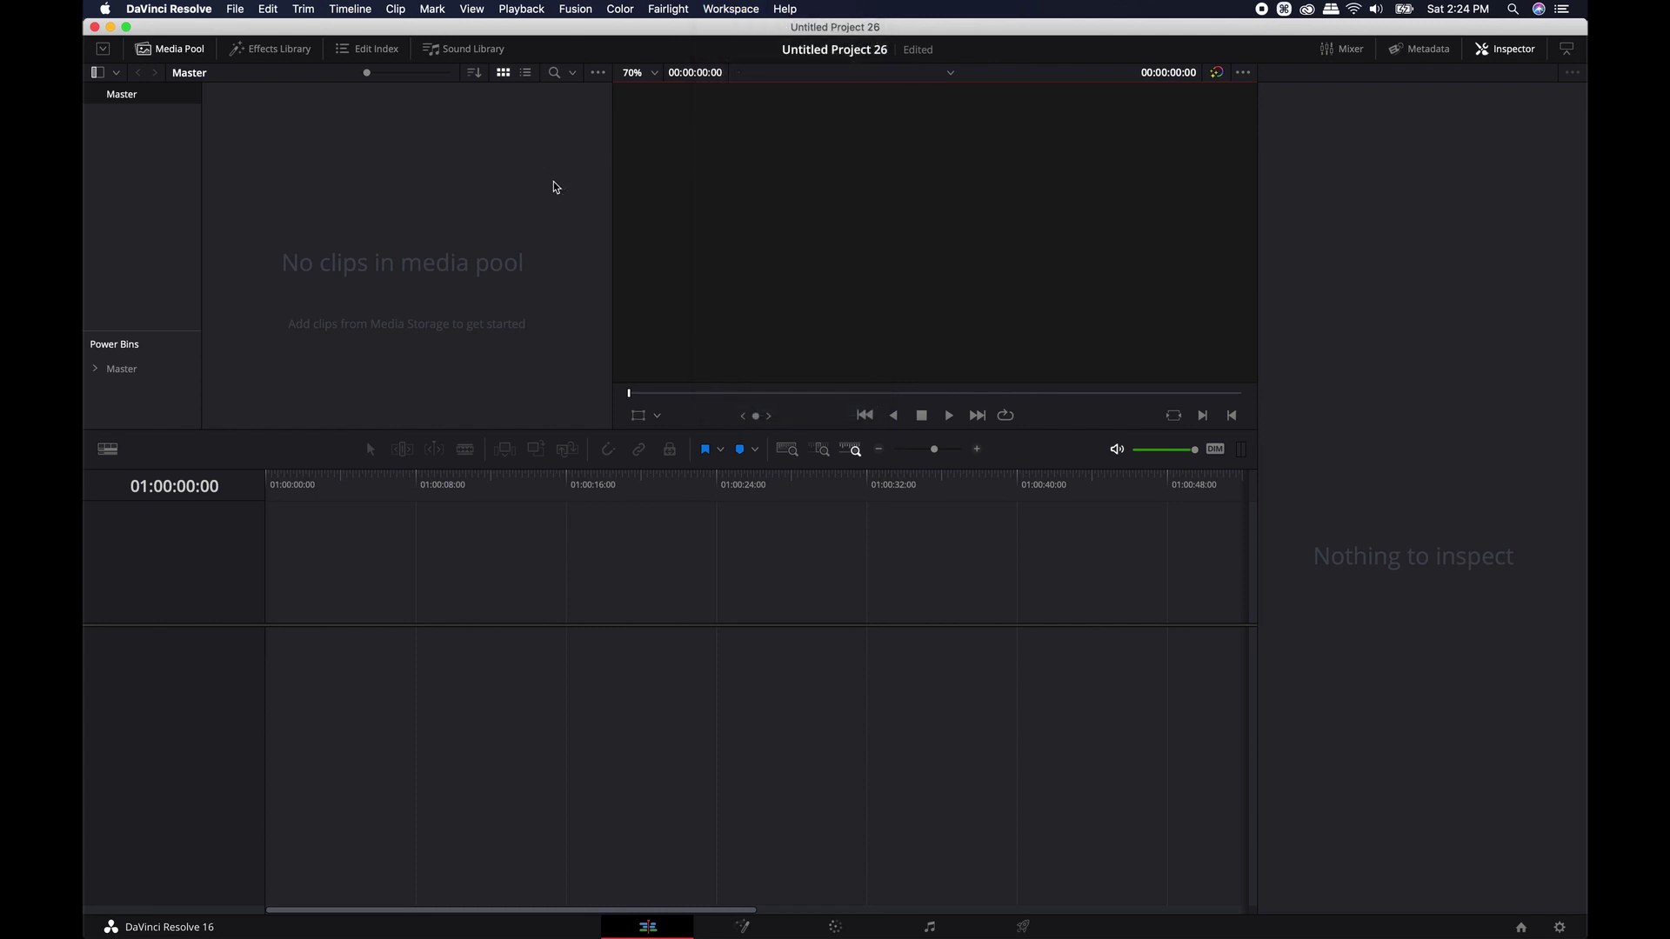
Show About DaVinci Resolve from the DaVinci Resolve menu to confirm version 16.2.0.054
click(169, 8)
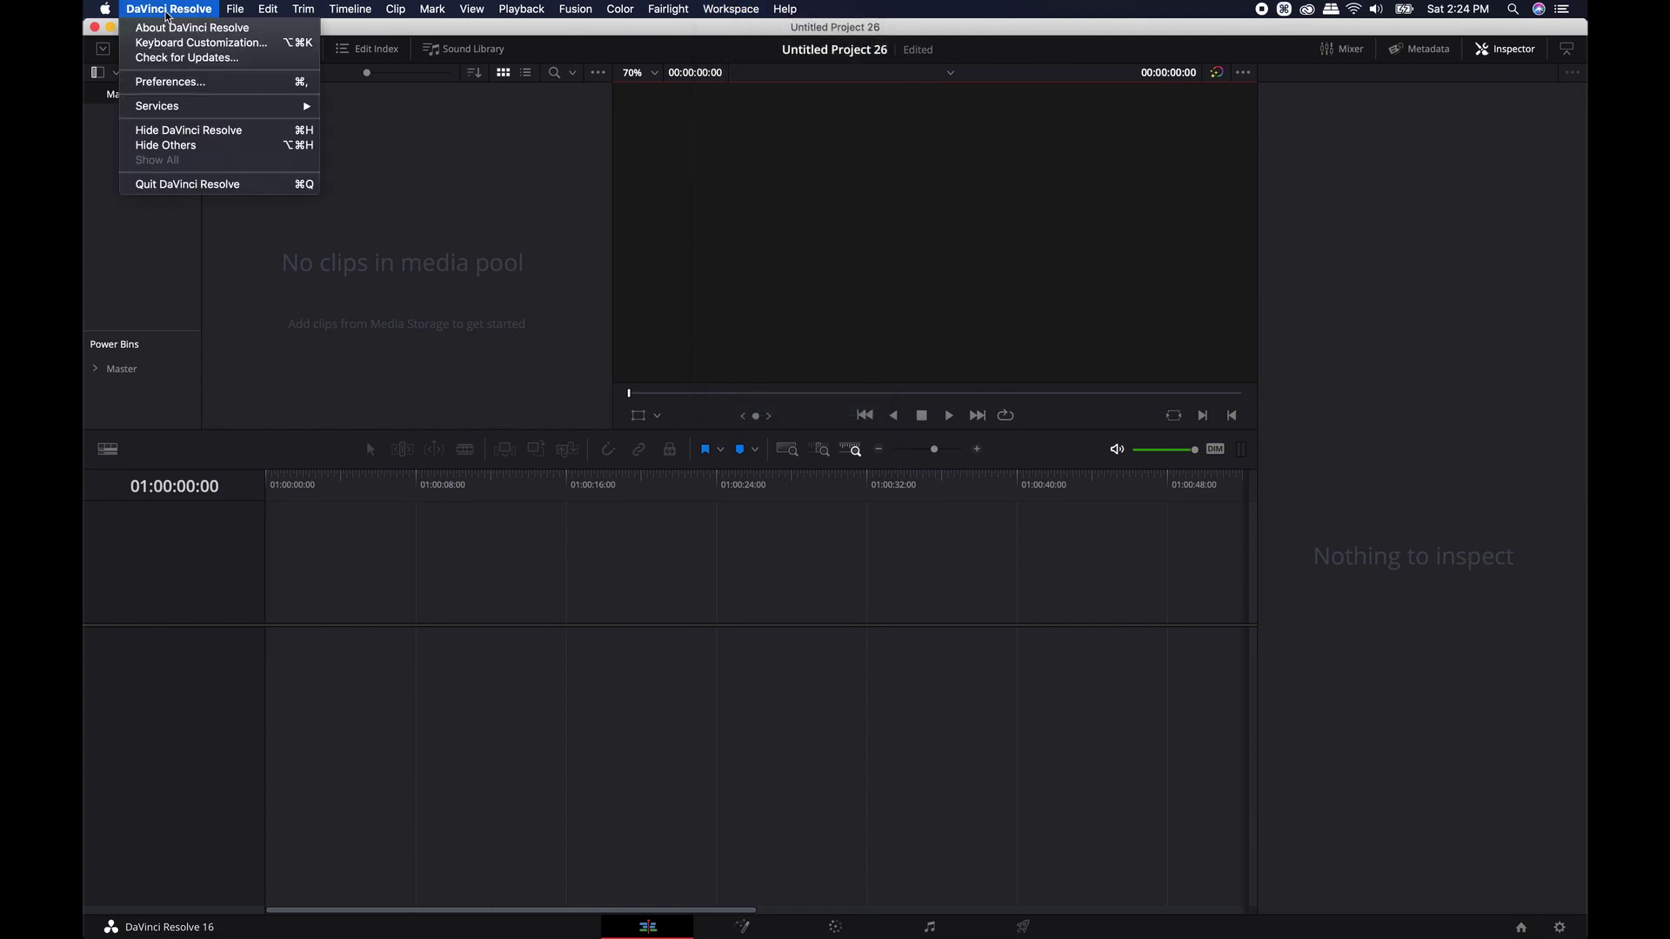
click(170, 33)
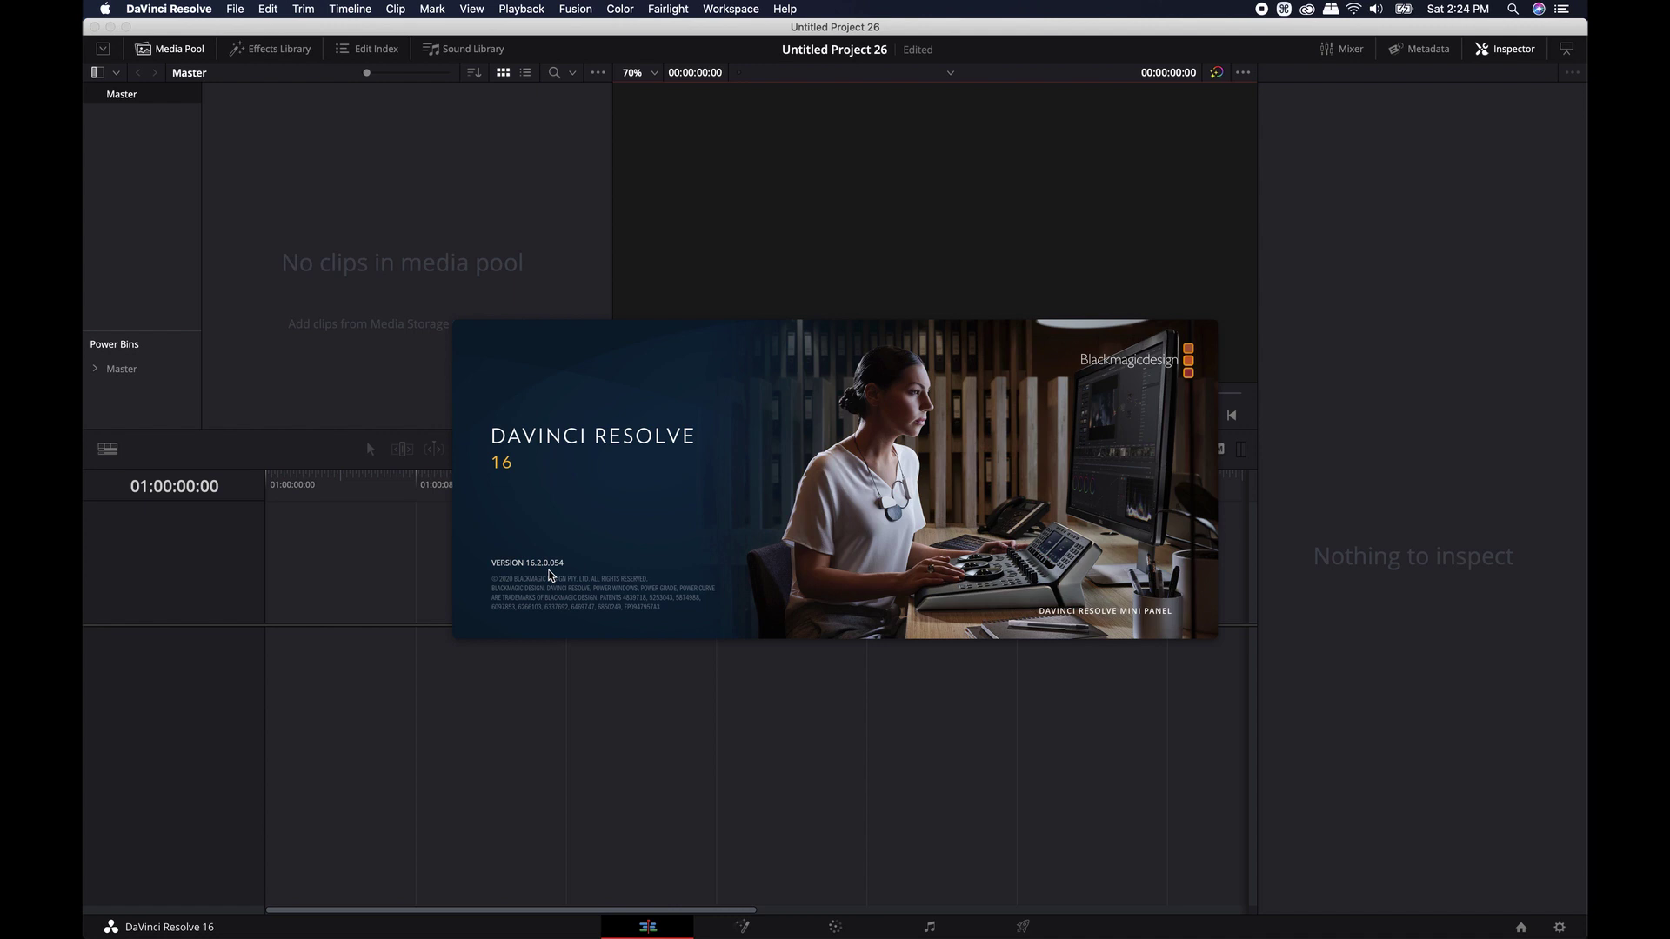
Check the media pool's context options without choosing one, then select the Master power bin
right_click(373, 238)
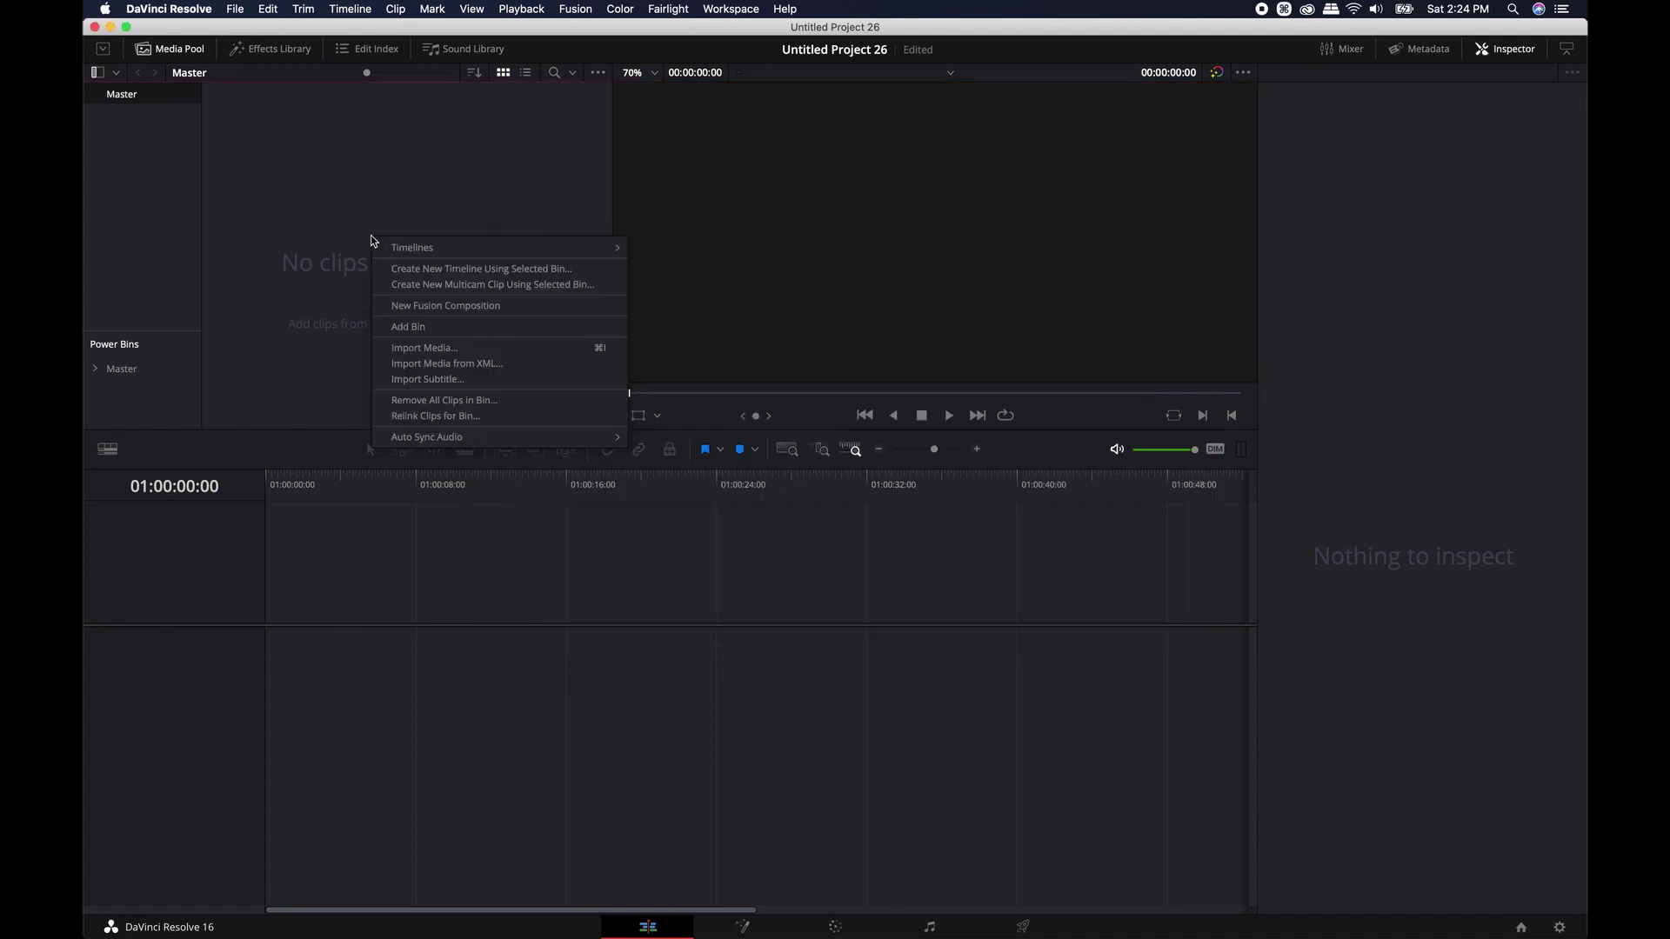
click(271, 333)
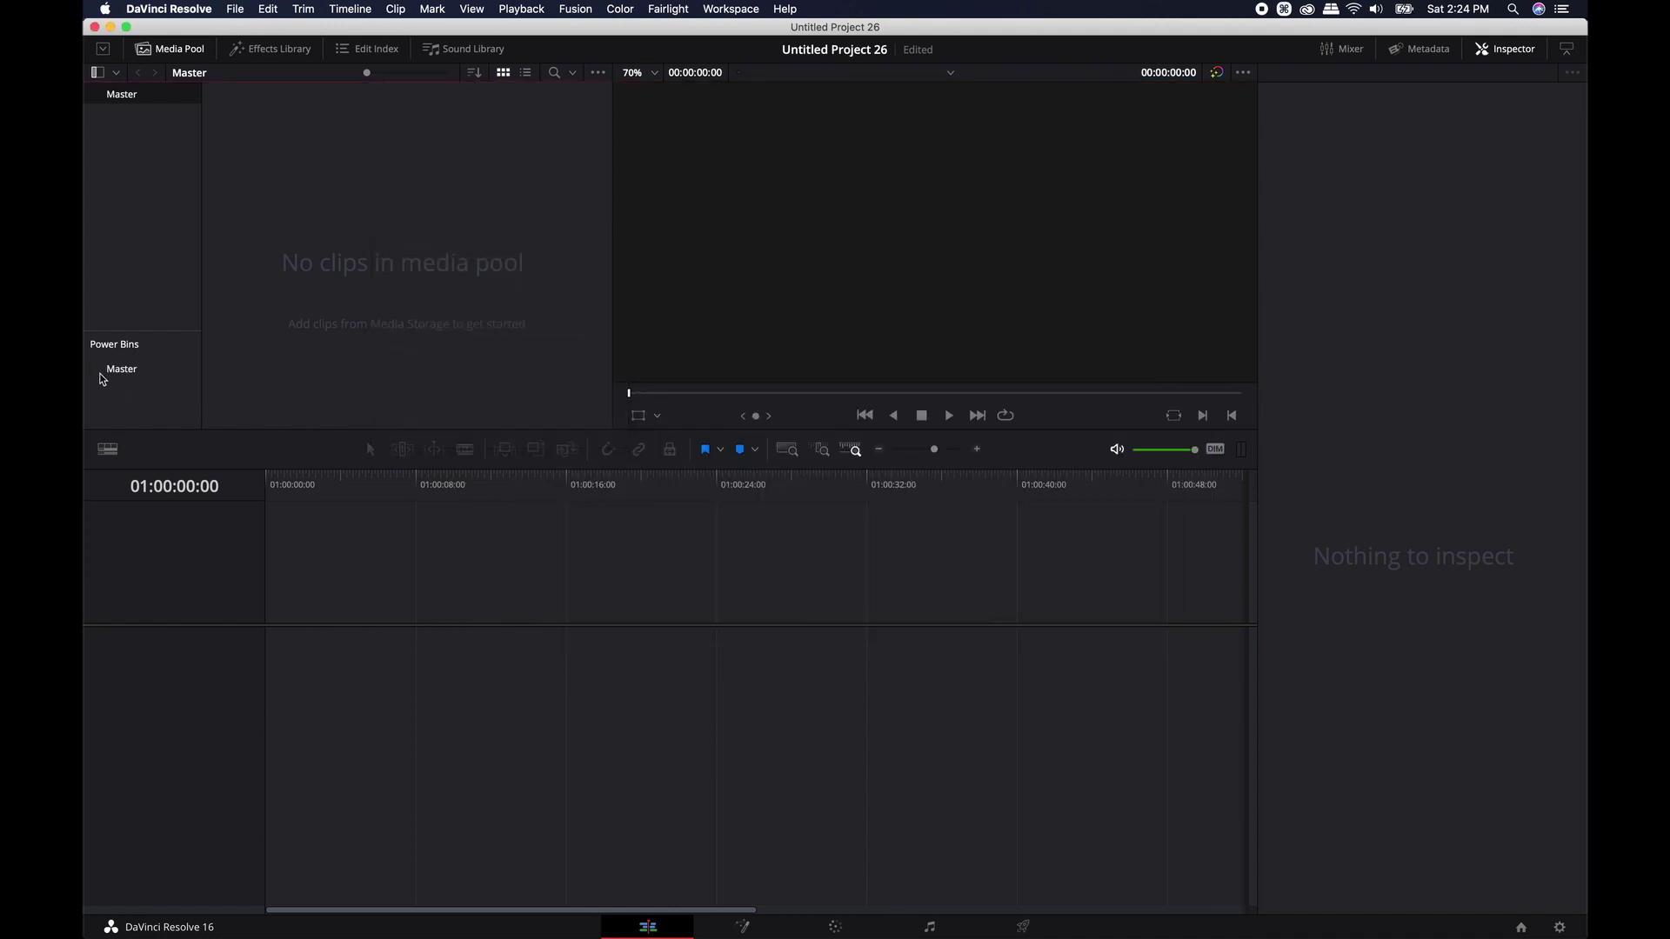
click(114, 375)
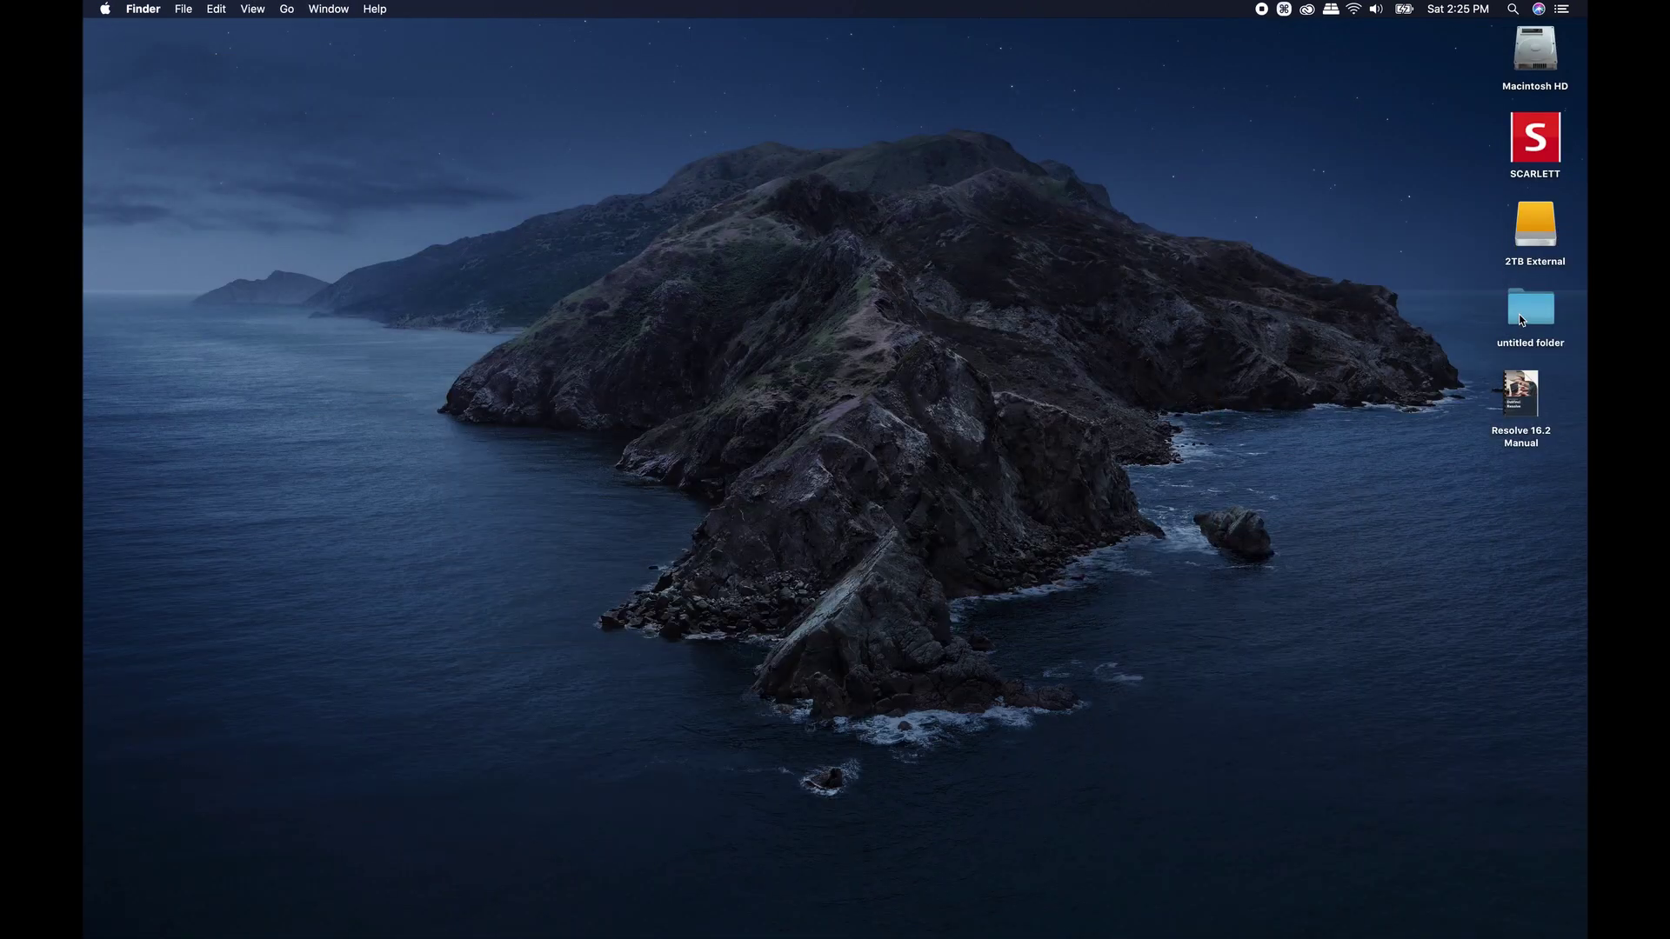
Look through the files in 'untitled folder' on the desktop, then close its window
click(1524, 319)
double_click(1524, 319)
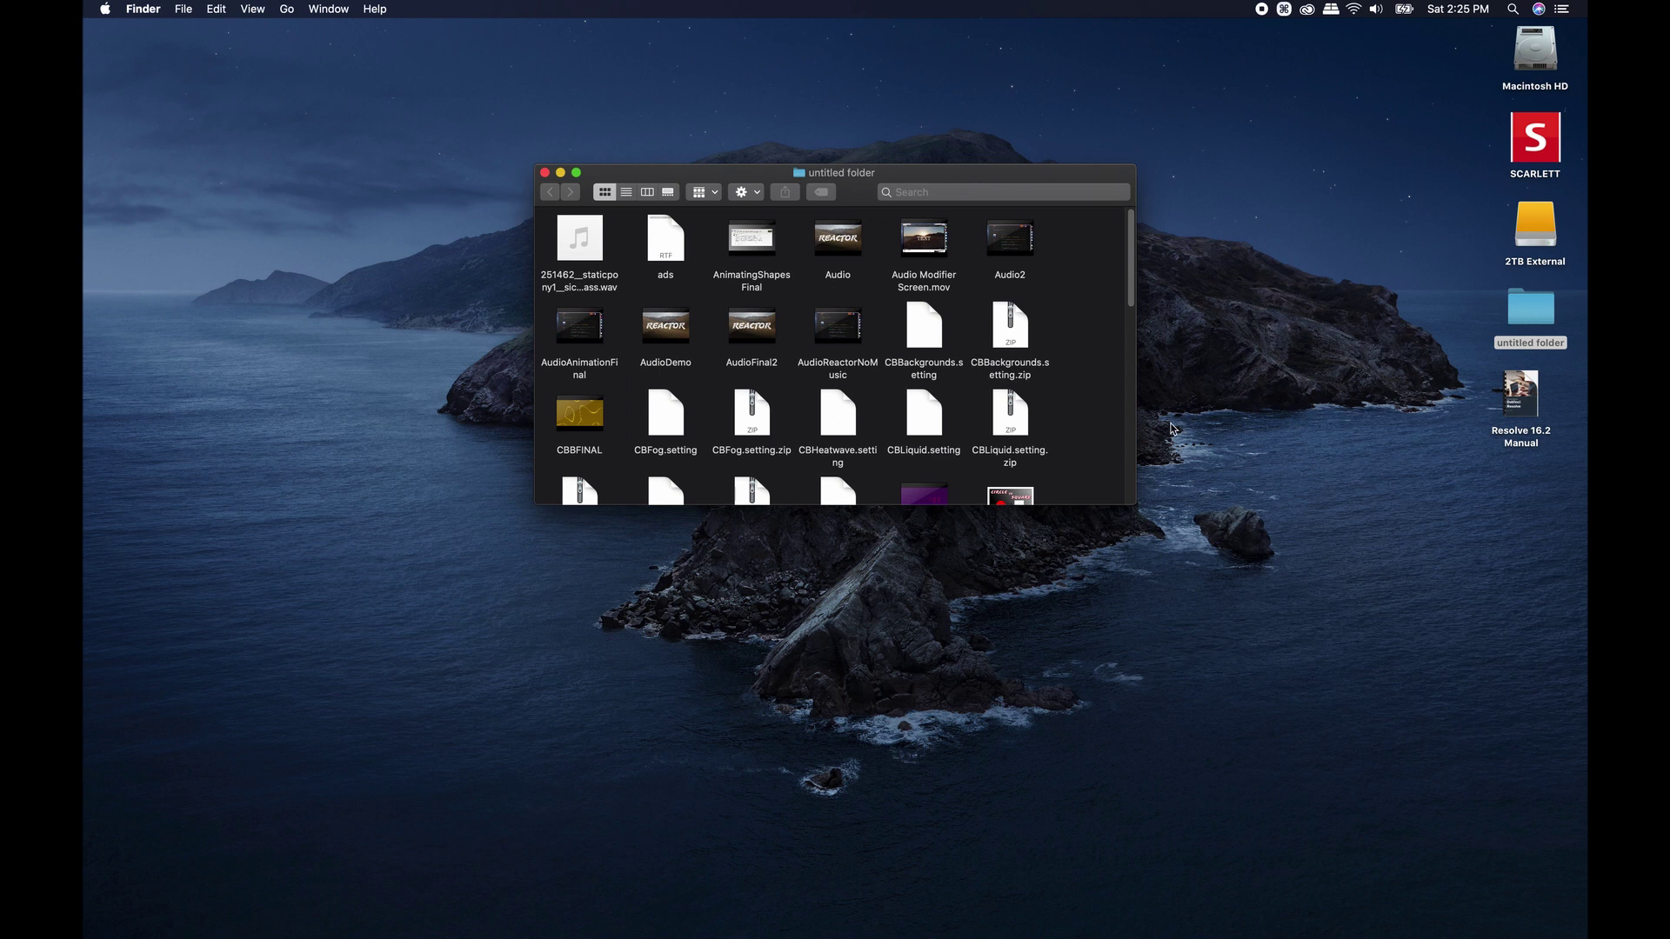
click(545, 172)
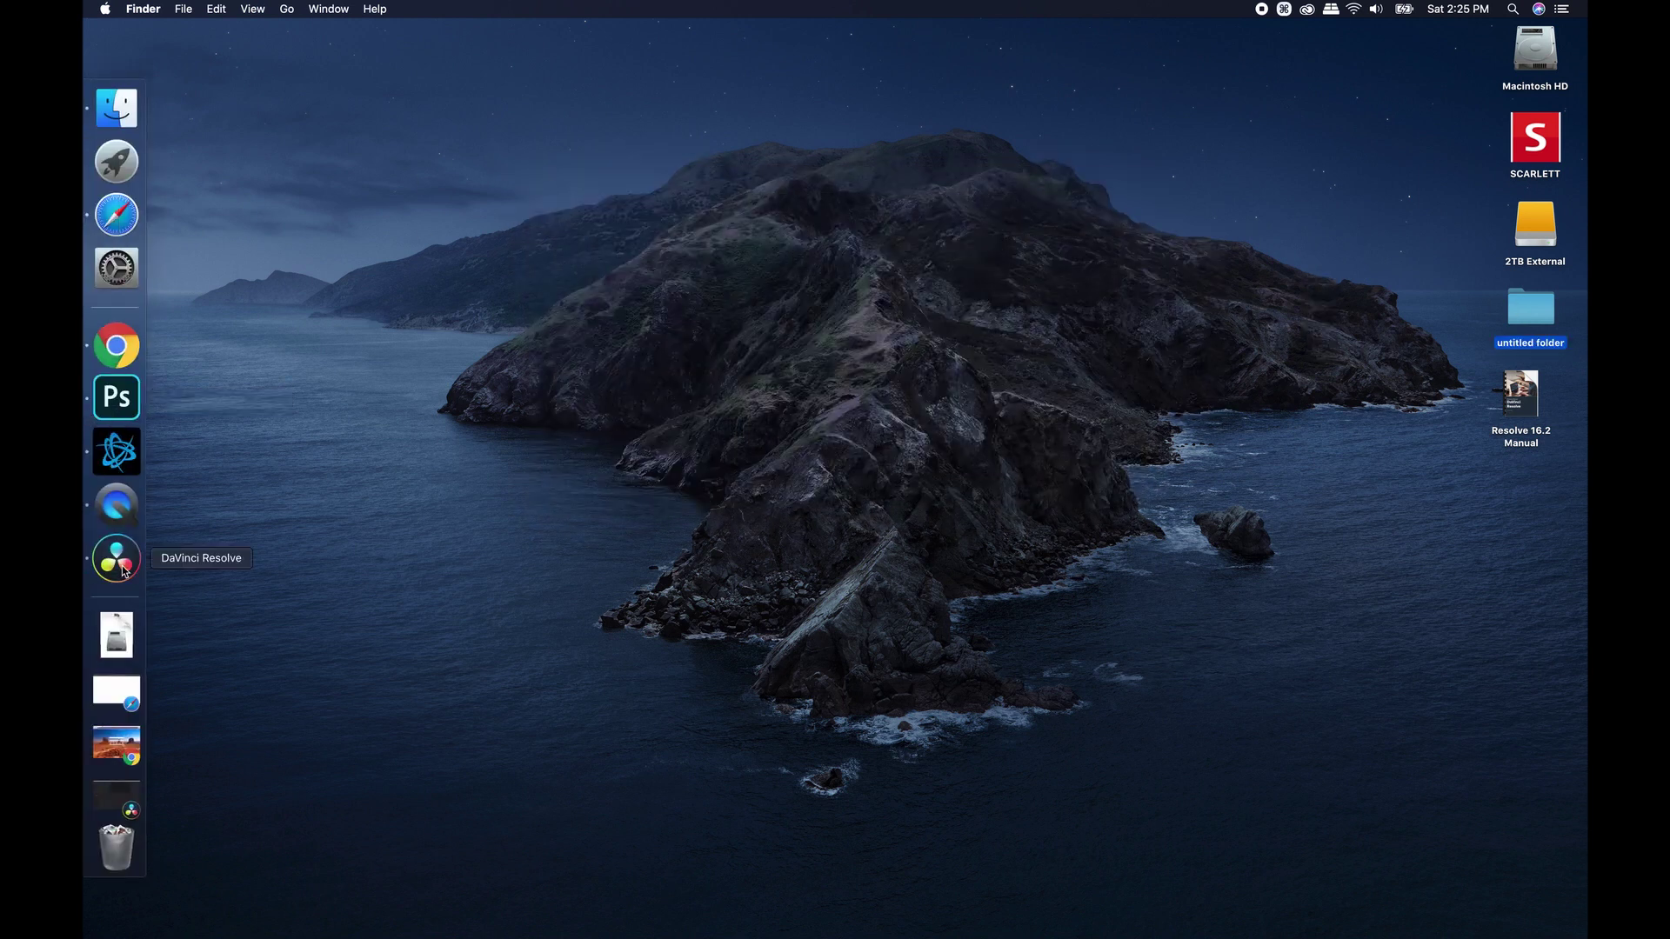
Bring DaVinci Resolve back to the front from the Dock, showing Untitled Project 26 with endscreen.jpg
click(125, 570)
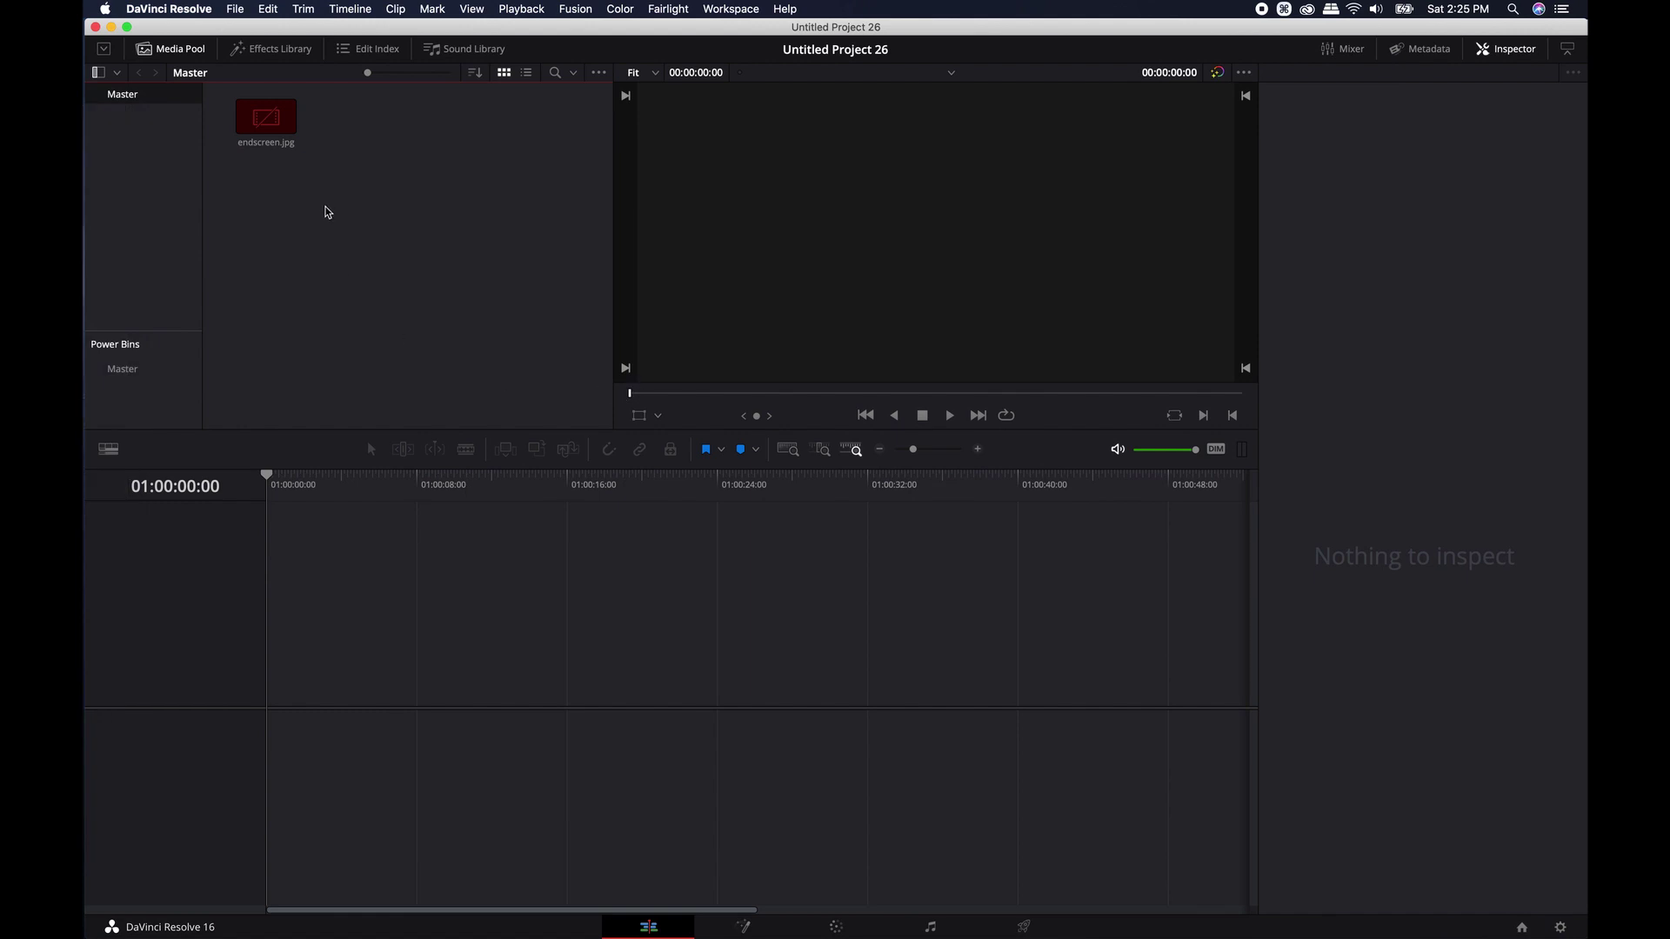